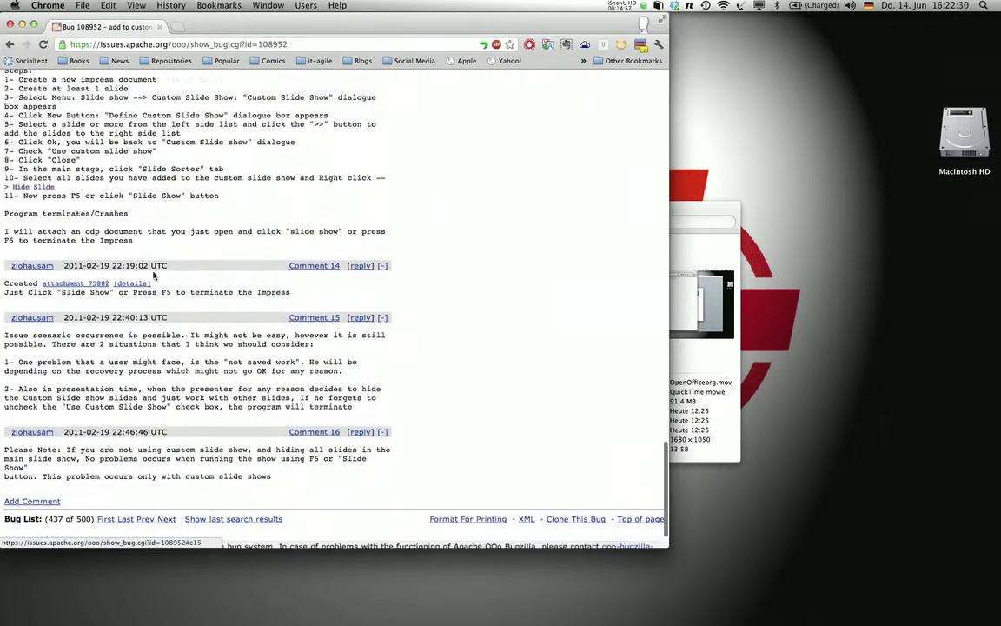
- Review the earlier comments of bug 108952 up to the replication steps listed in Comment 11
scroll(153, 274, up, 1)
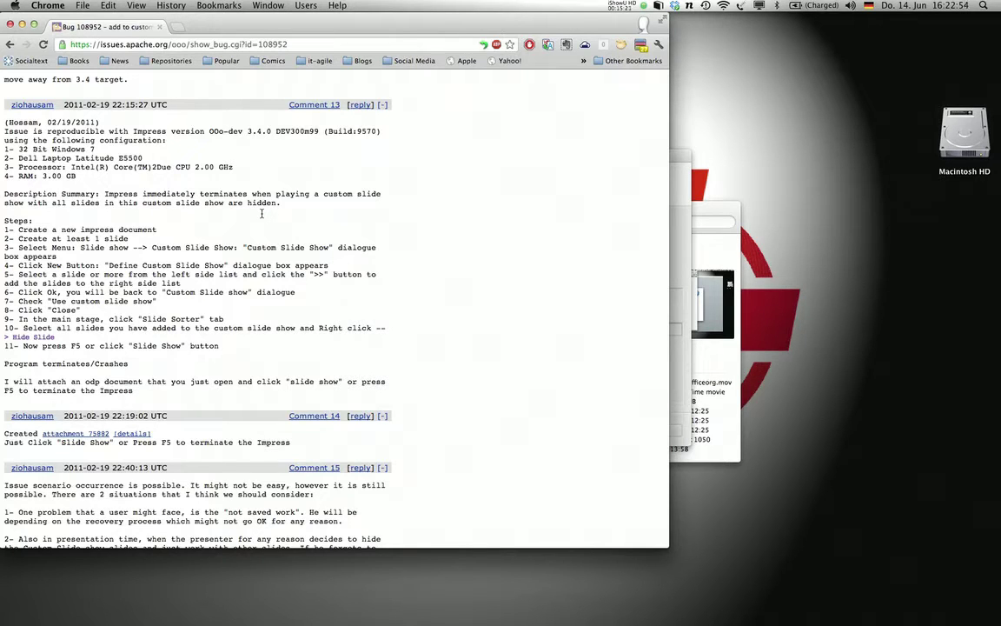
scroll(261, 213, up, 3)
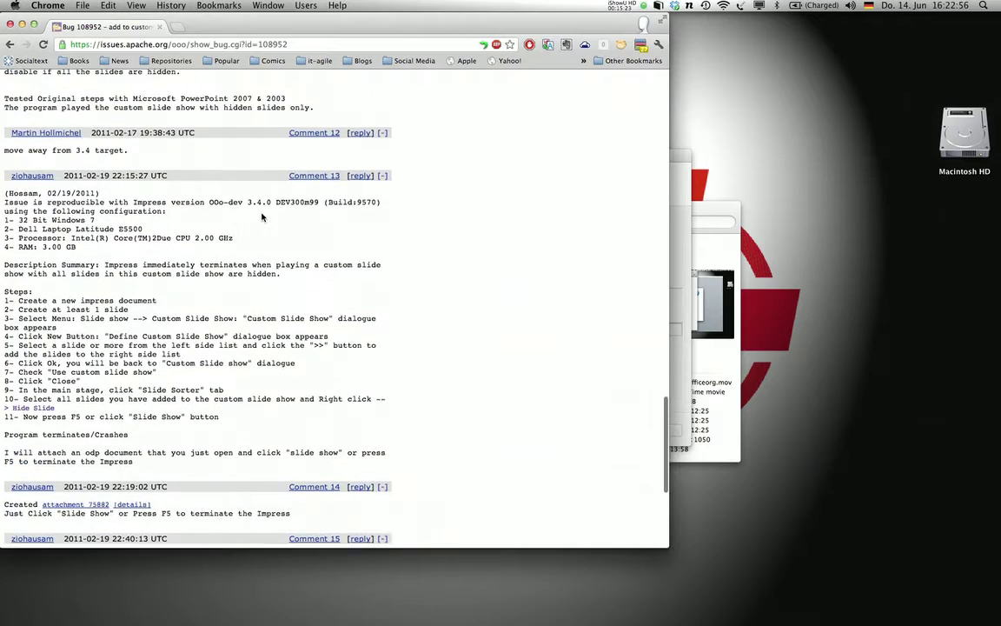
scroll(262, 217, up, 1)
scroll(262, 217, up, 10)
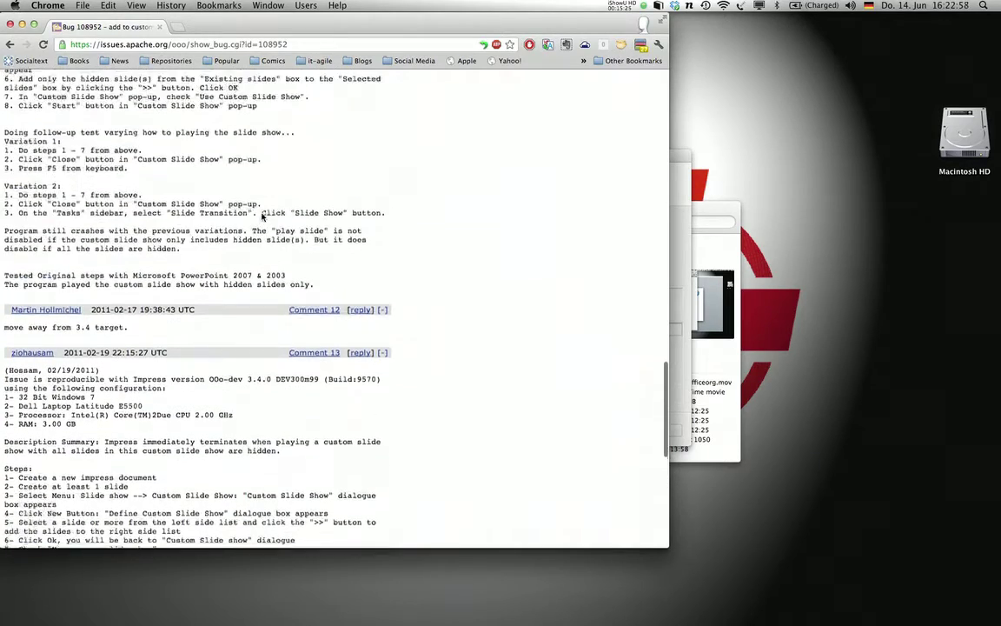
scroll(262, 217, up, 1)
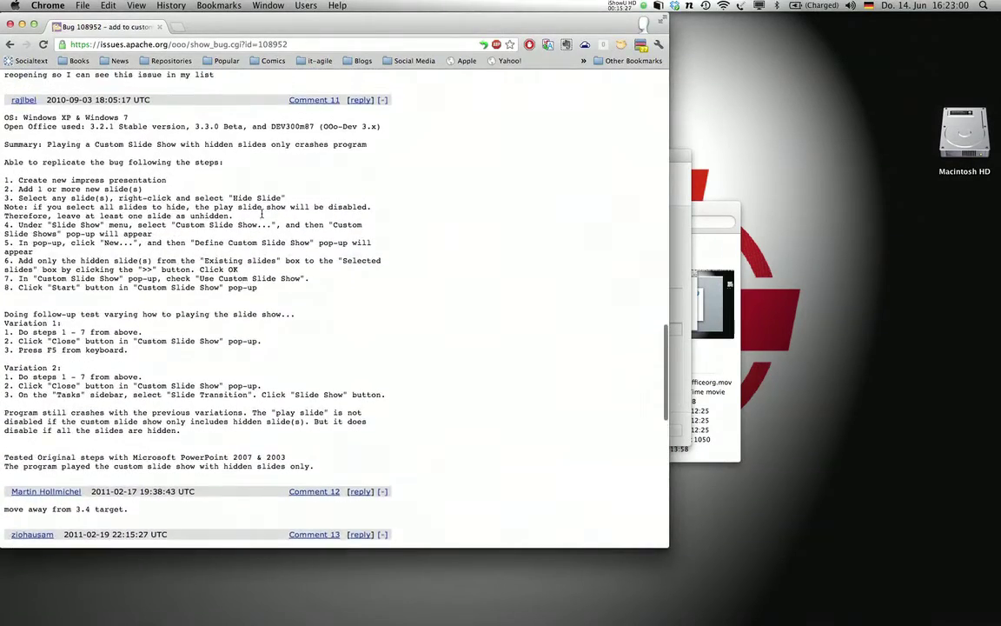
- Switch to OpenOffice.org and recover all the documents listed in Document Recovery
key(super+Tab)
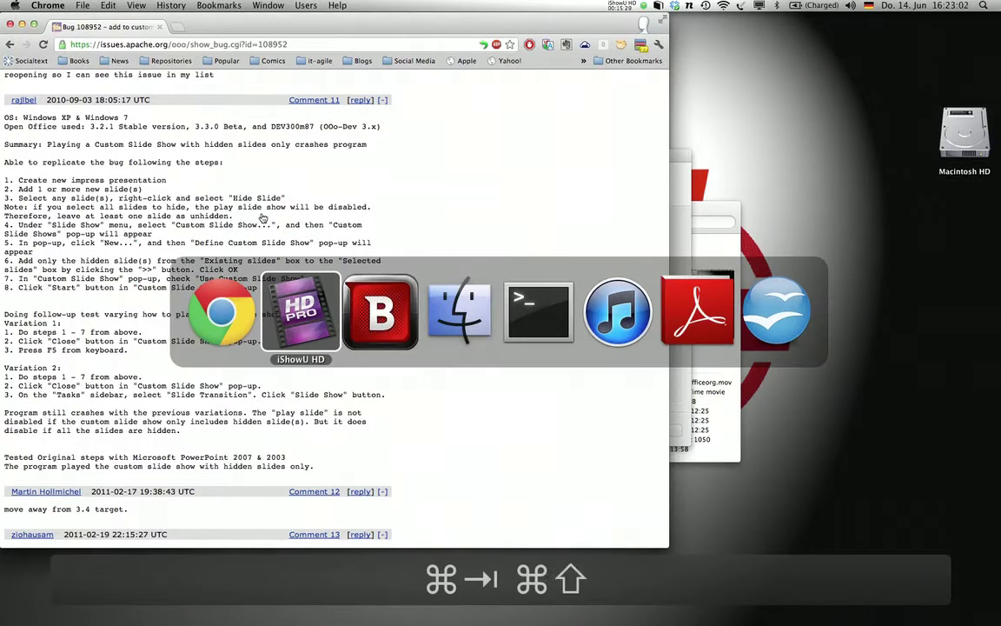
key(super+shift+Tab)
key(super+shift+Tab)
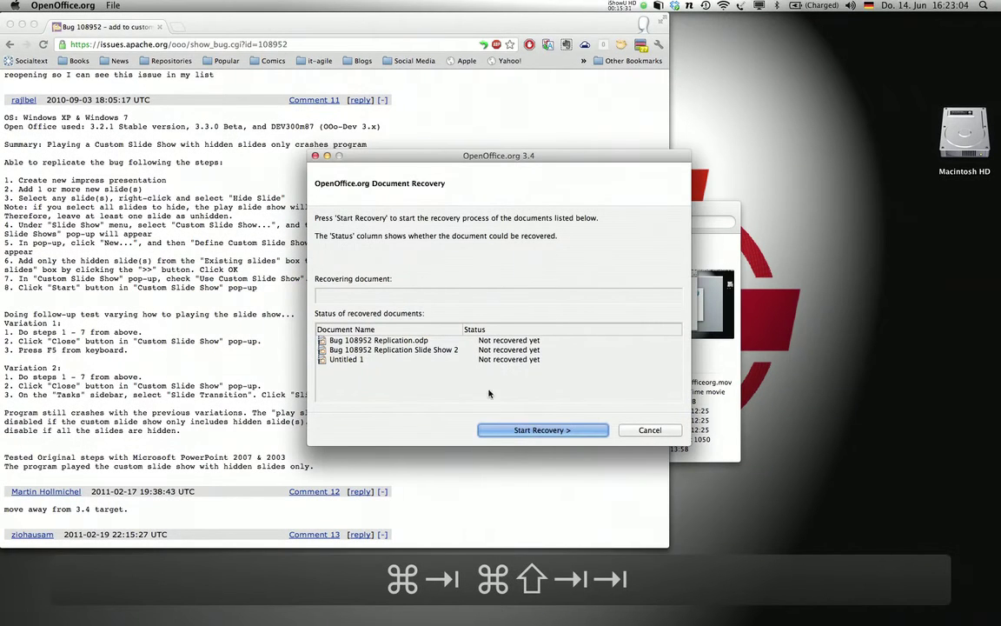
click(517, 430)
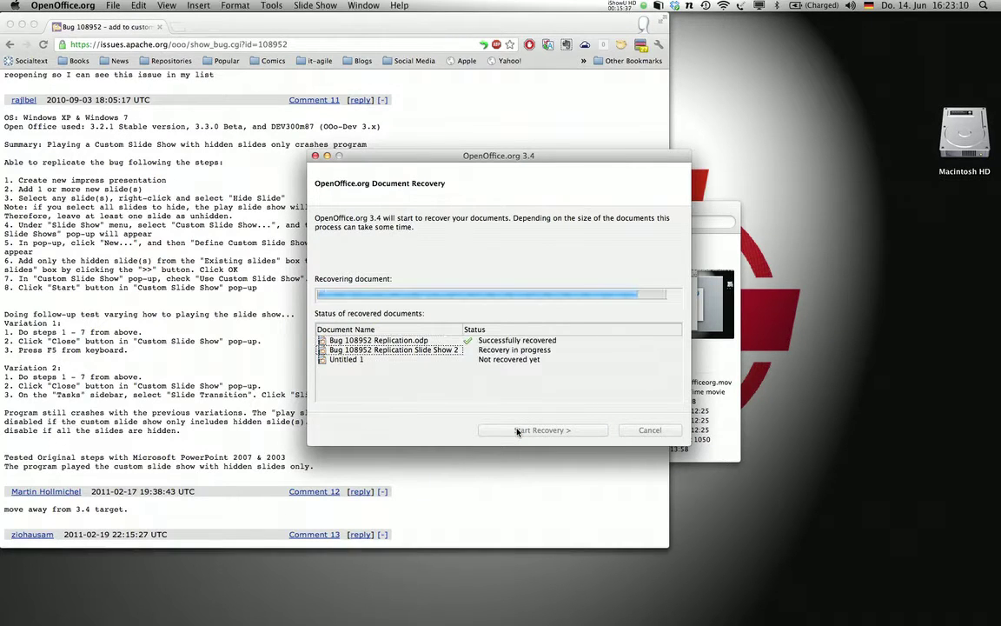
click(517, 430)
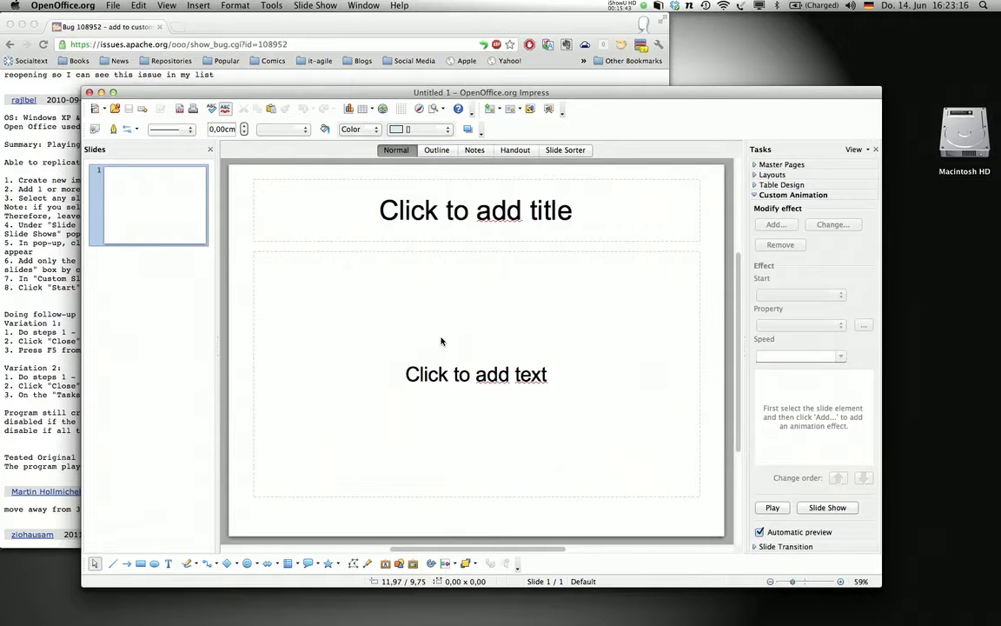
- Close the recovered presentations "Bug 108952 Replication Slide Show 2.odp" and "Bug 108952 Replication.odp", keeping Untitled 1 open
key(super+less)
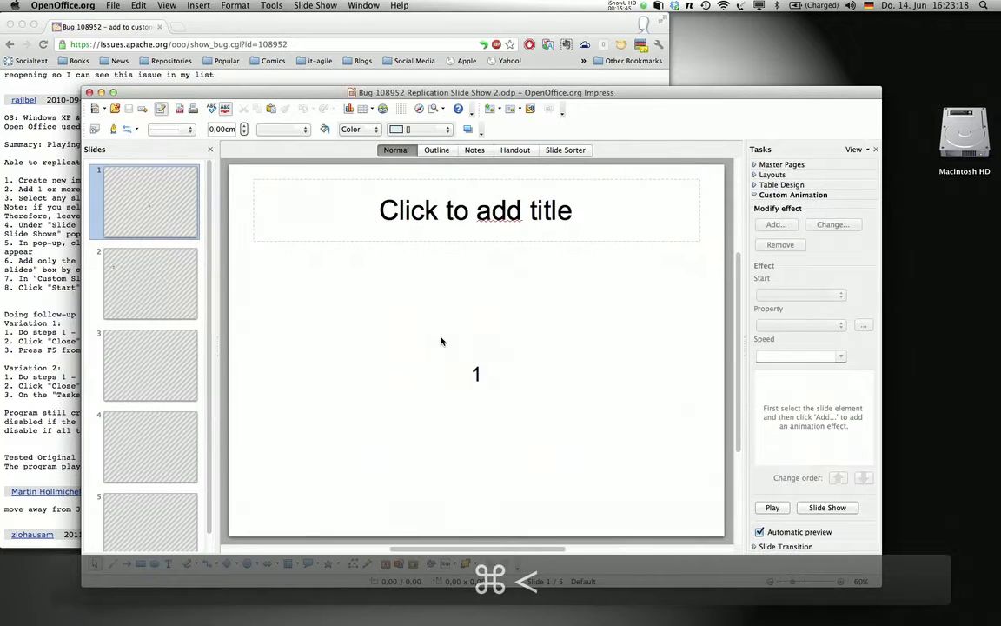
key(super+w)
key(super+less)
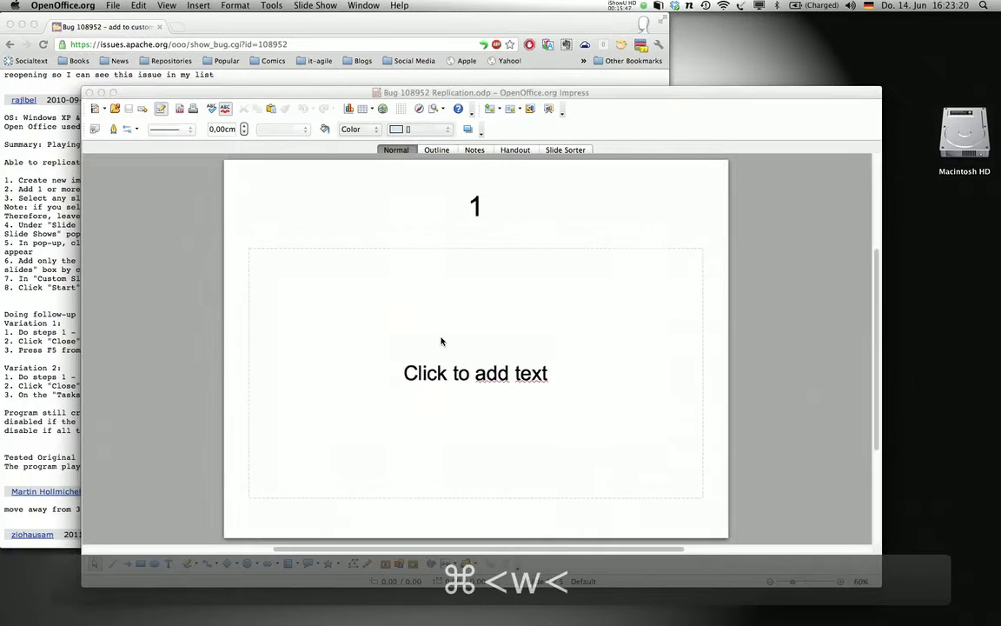
key(super+w)
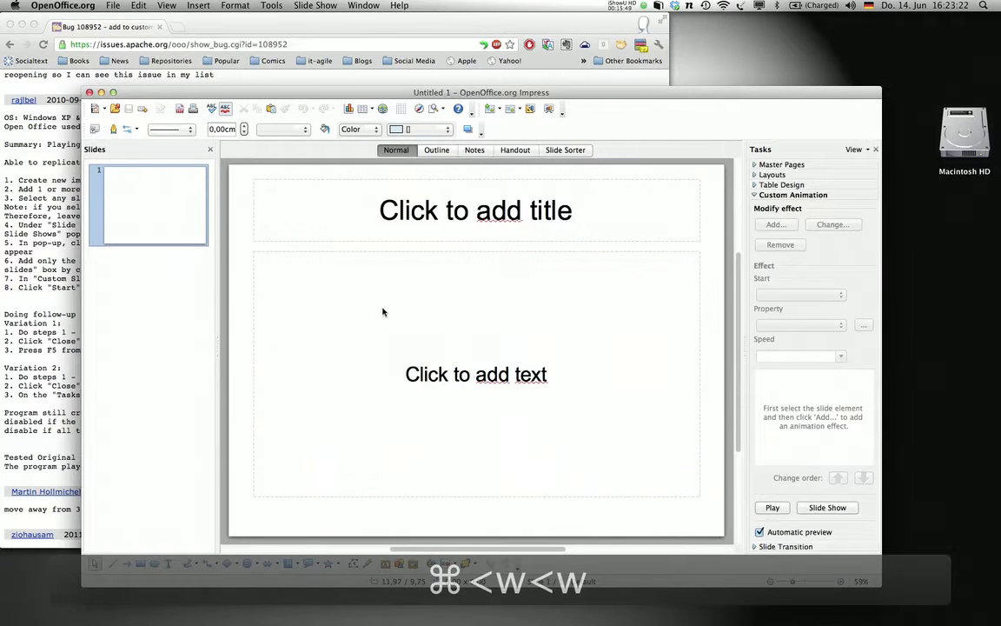
- Add a second slide to the Untitled 1 presentation and hide it
right_click(139, 279)
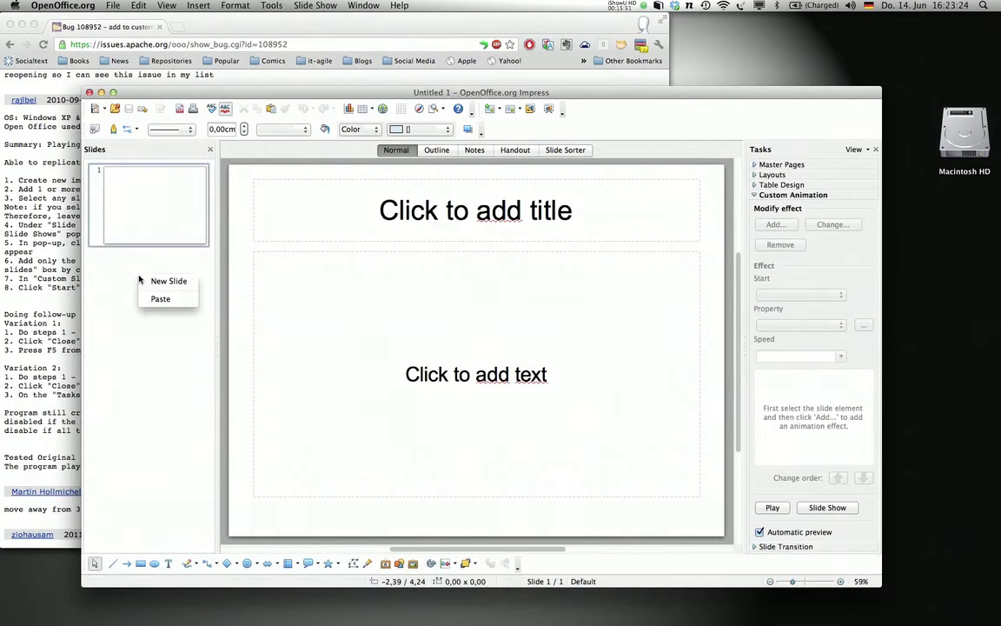
click(149, 280)
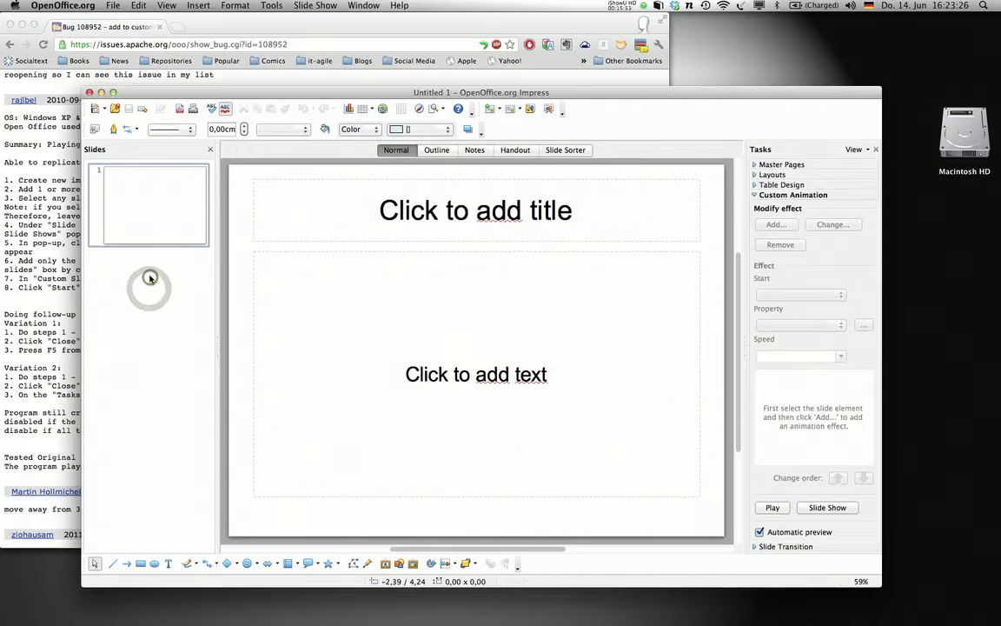
click(163, 263)
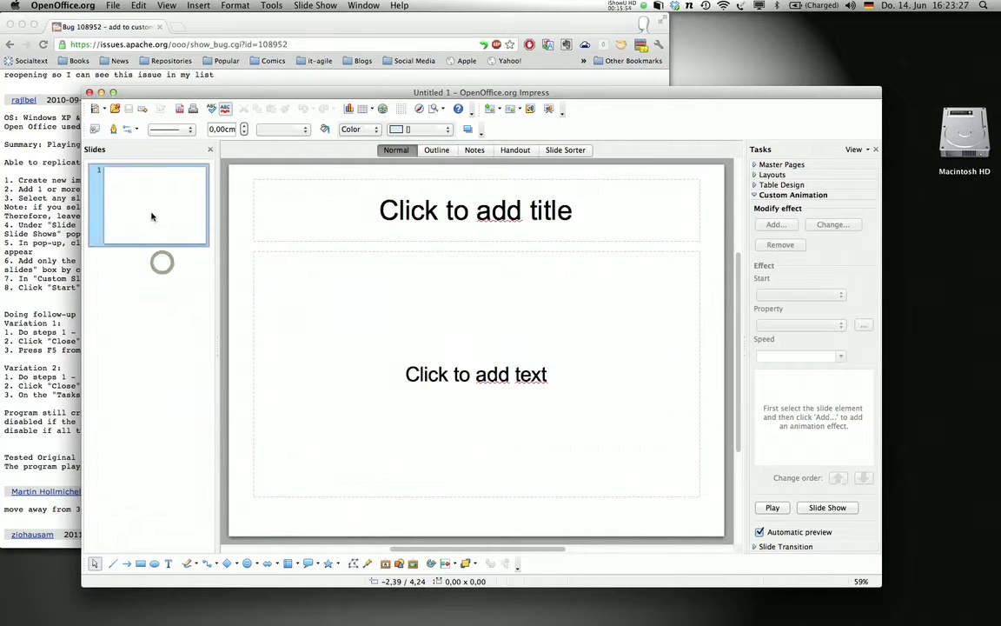
click(174, 275)
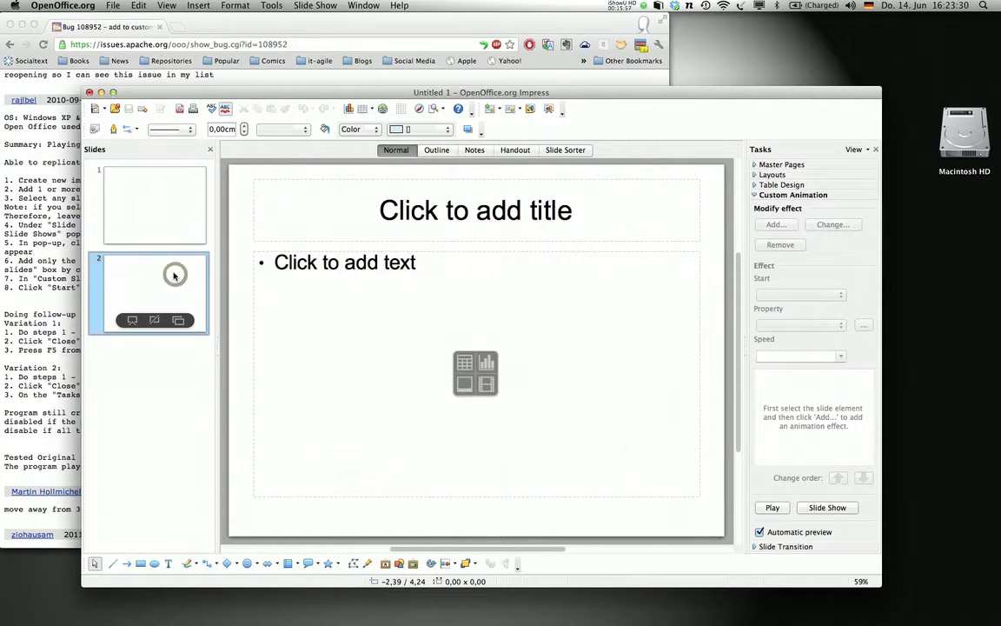
click(154, 319)
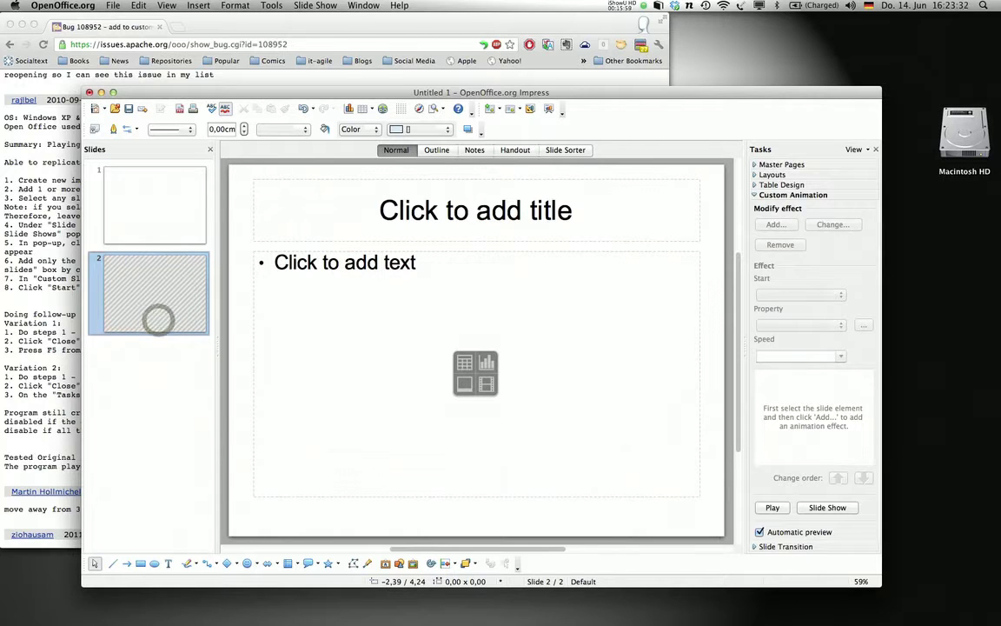
- Define a custom slide show named "Comment 11 Replication" that contains only the hidden Slide 2
click(315, 5)
click(335, 122)
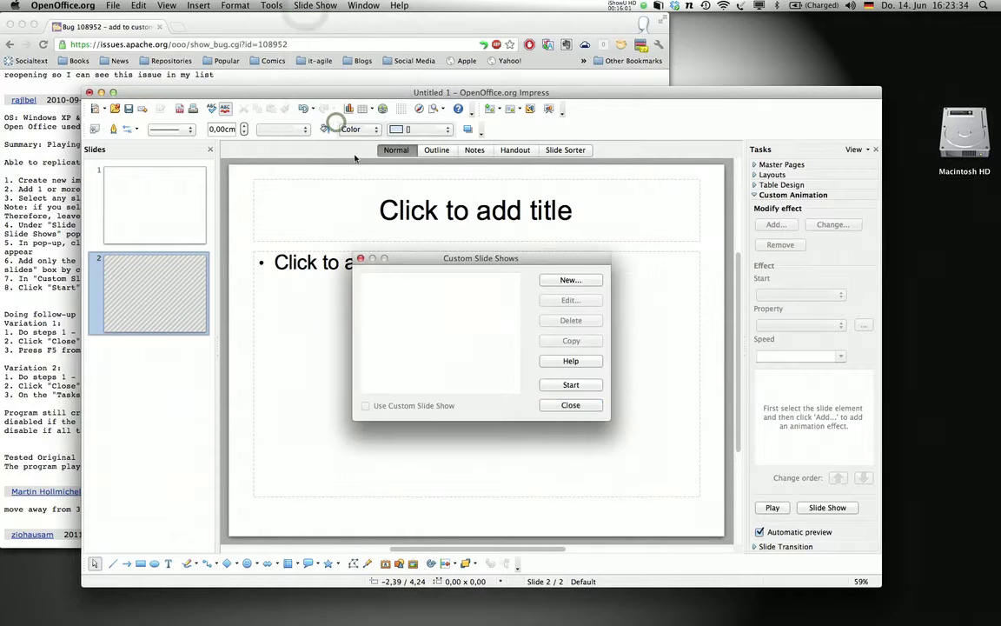
click(547, 280)
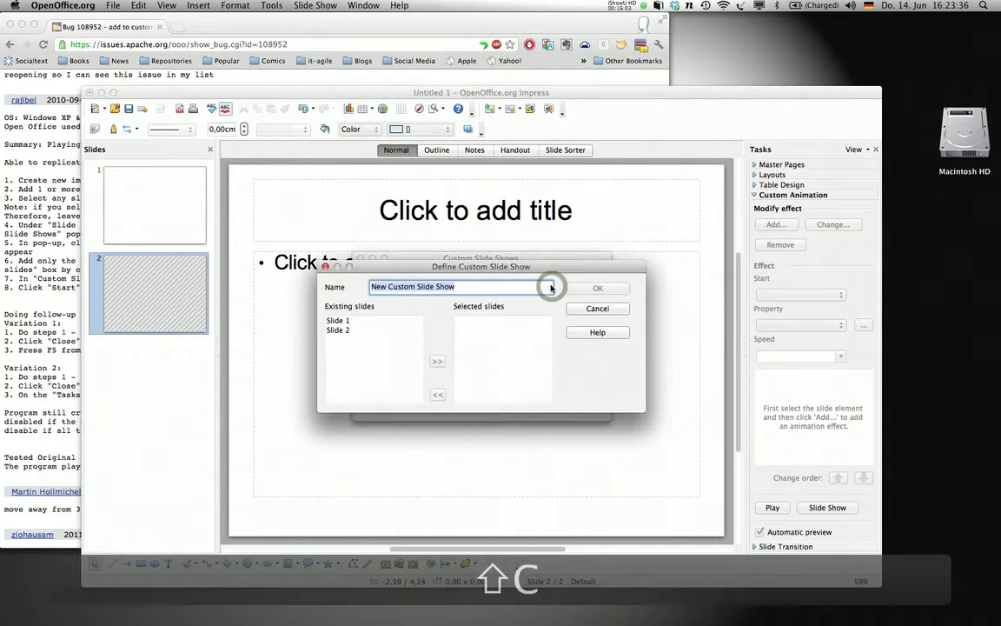
text(Comment 11 Replication)
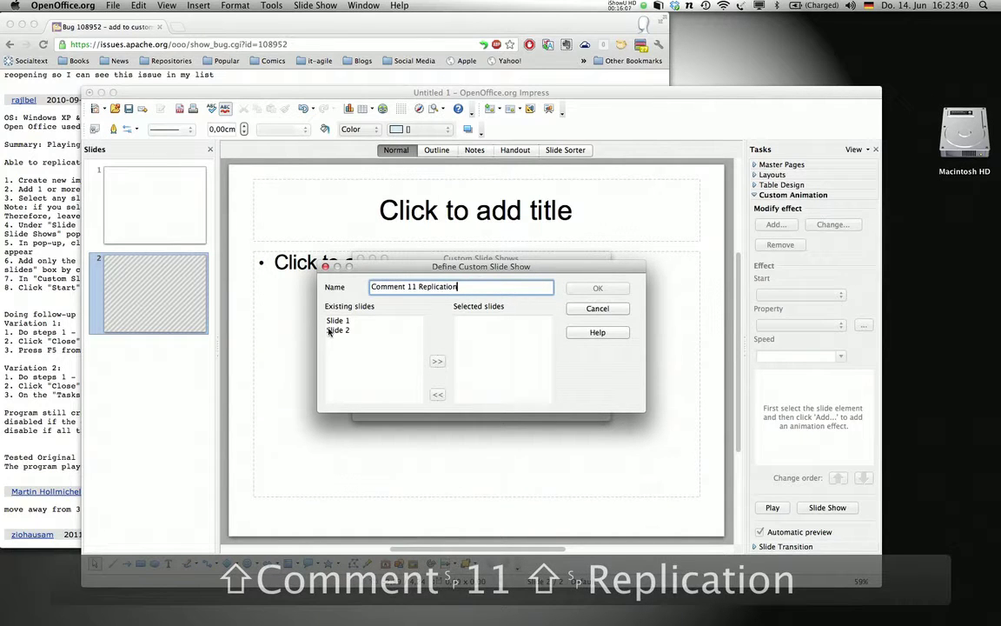
double_click(338, 331)
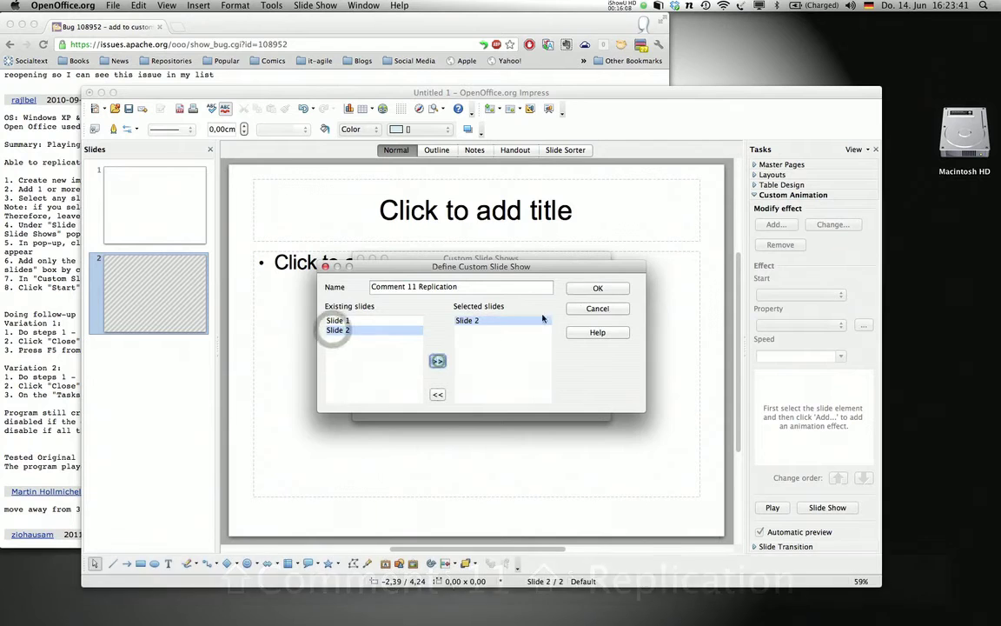
click(598, 288)
- Enable Use Custom Slide Show for "Comment 11 Replication" and start the slide show
click(366, 406)
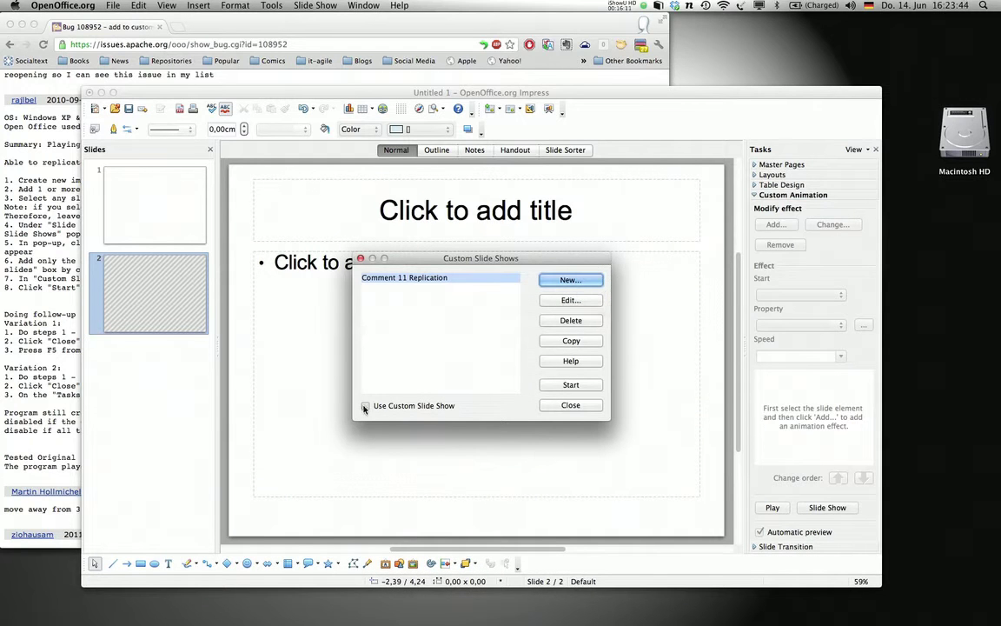
click(571, 405)
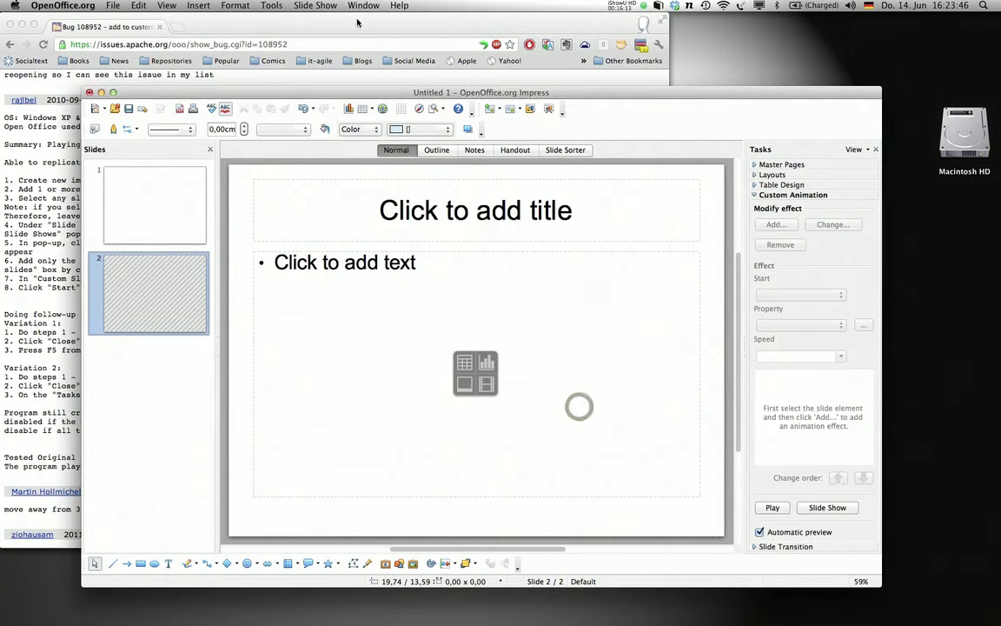
click(315, 6)
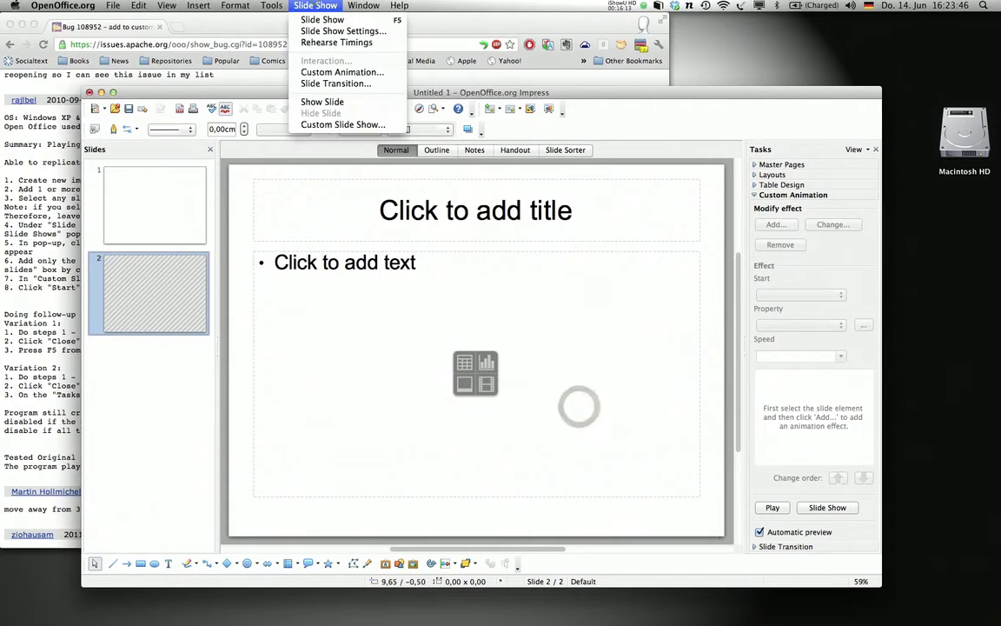
click(322, 20)
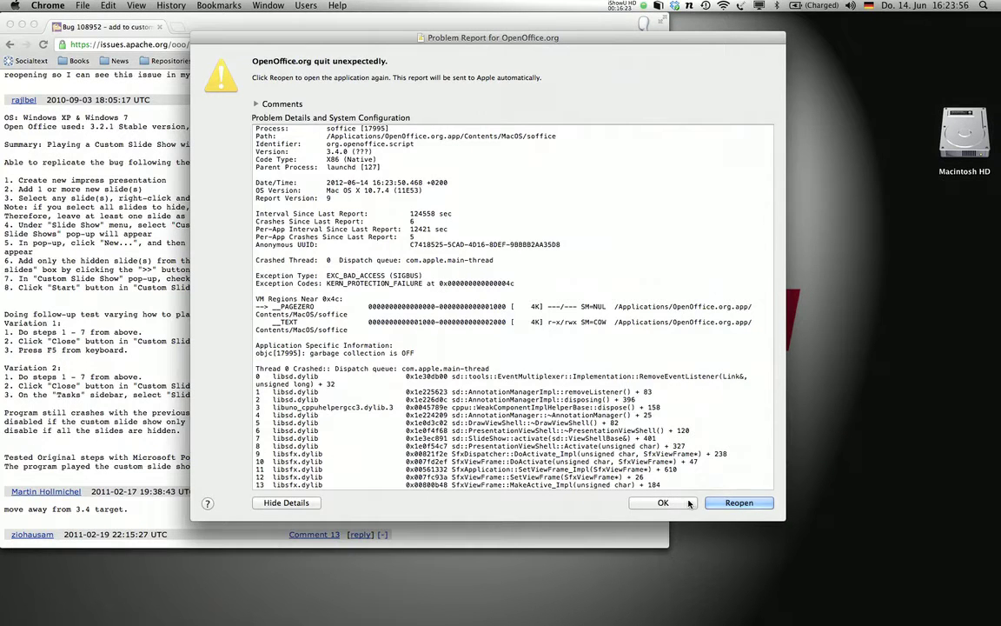
- Reopen OpenOffice.org from the problem report and recover the Untitled 1 document
click(721, 502)
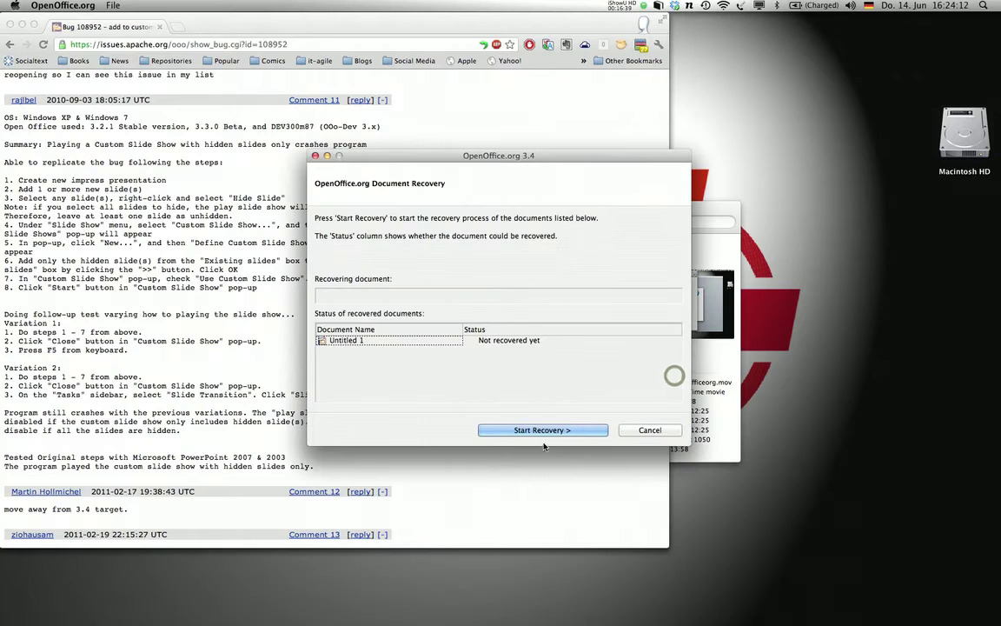
click(542, 430)
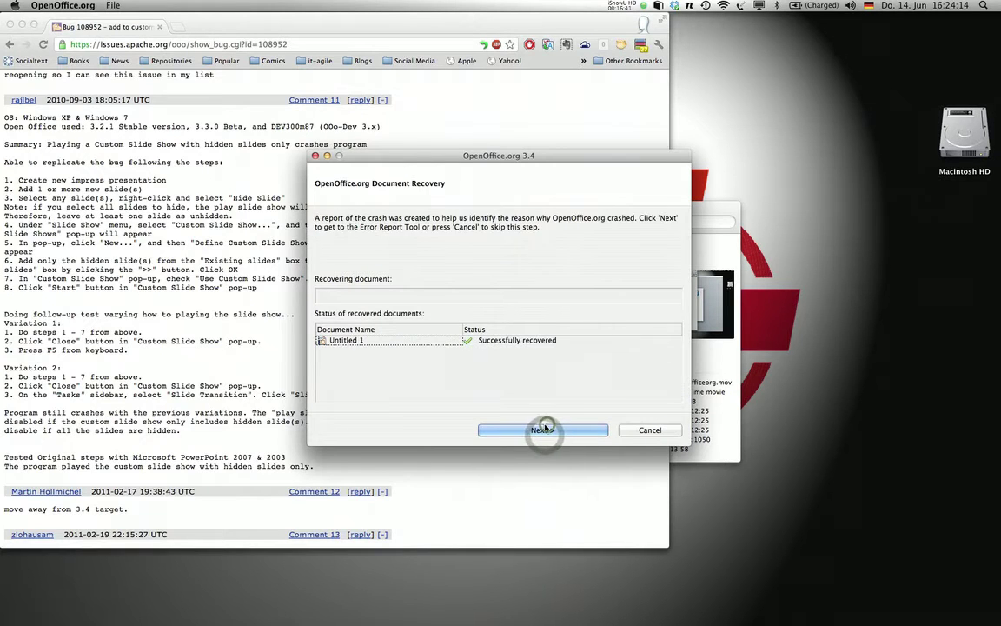
click(544, 429)
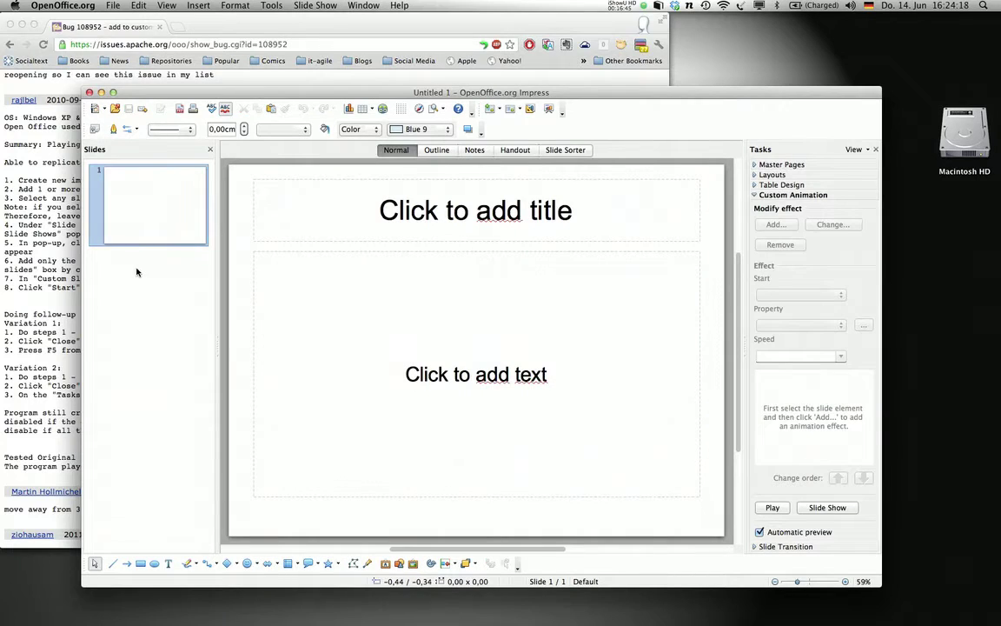
- Add a new slide after slide 1 in the recovered presentation and hide the new slide
right_click(136, 272)
click(156, 273)
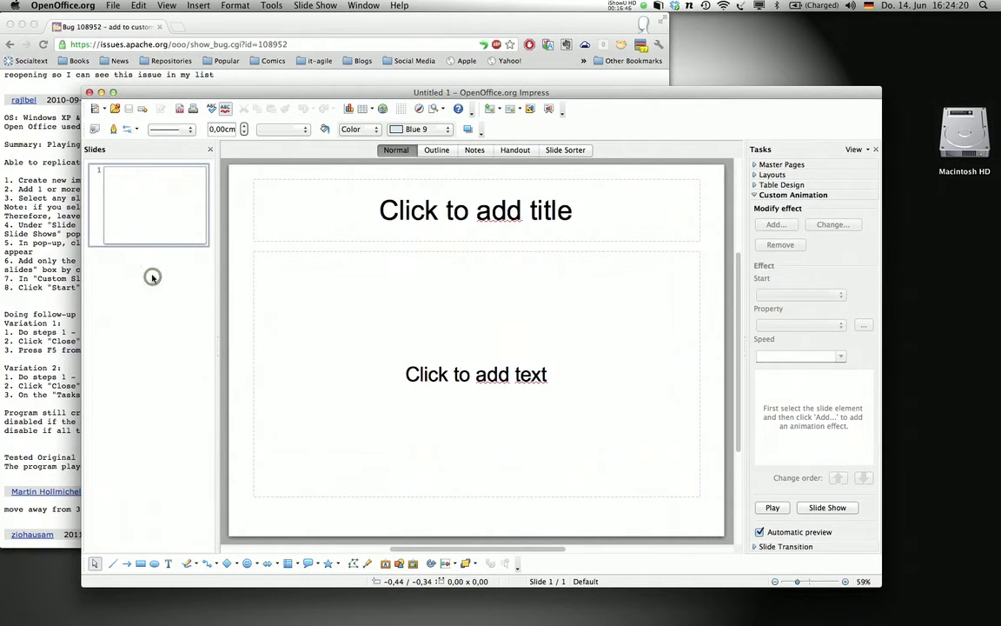
click(155, 319)
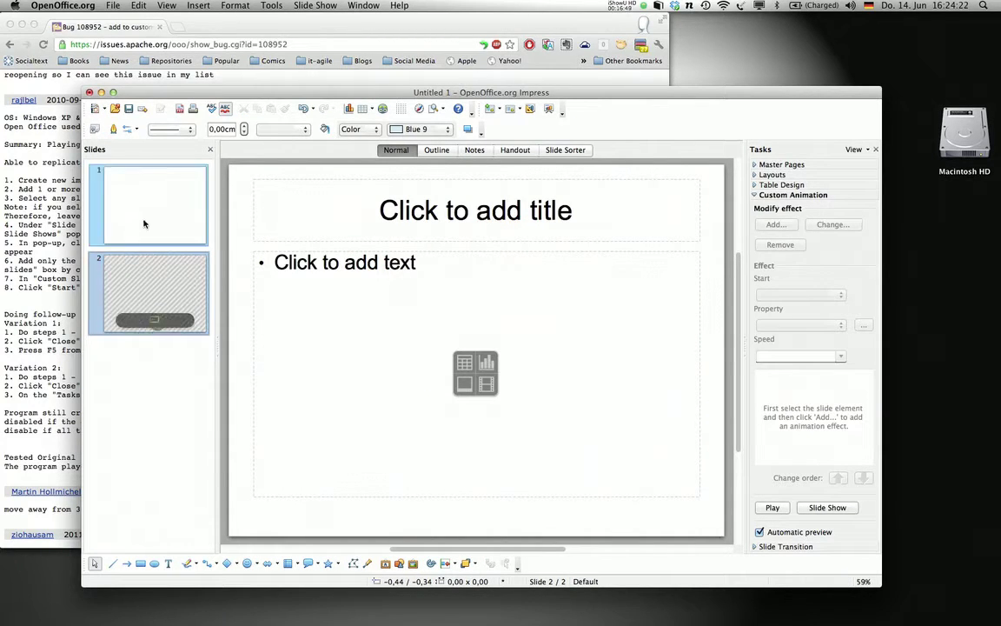
- With slide 1 selected, define a custom slide show named "Comment 11 Replicatioj" that contains only Slide 2
click(144, 207)
click(314, 6)
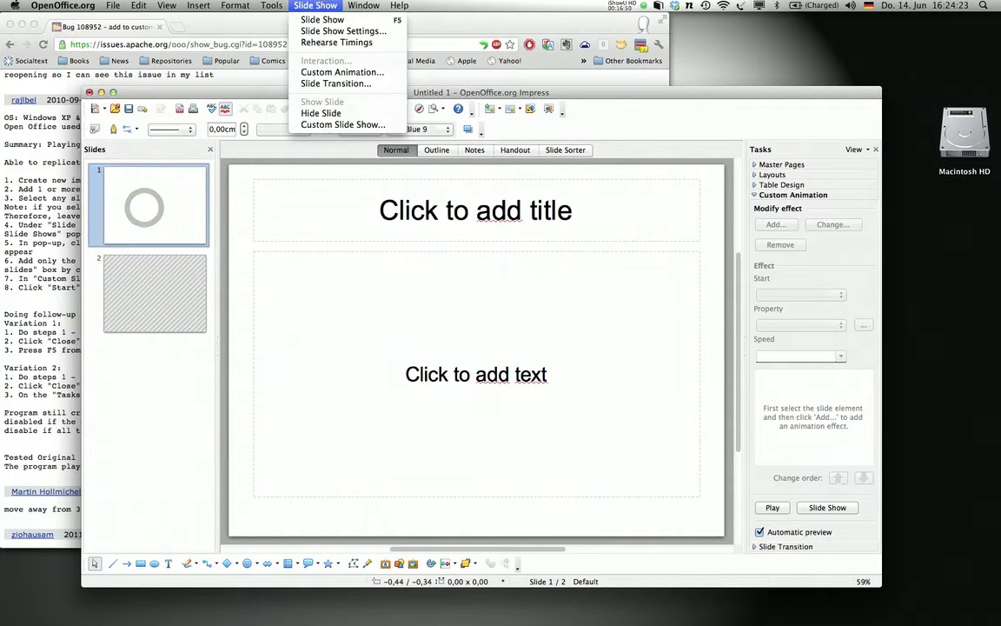
click(313, 124)
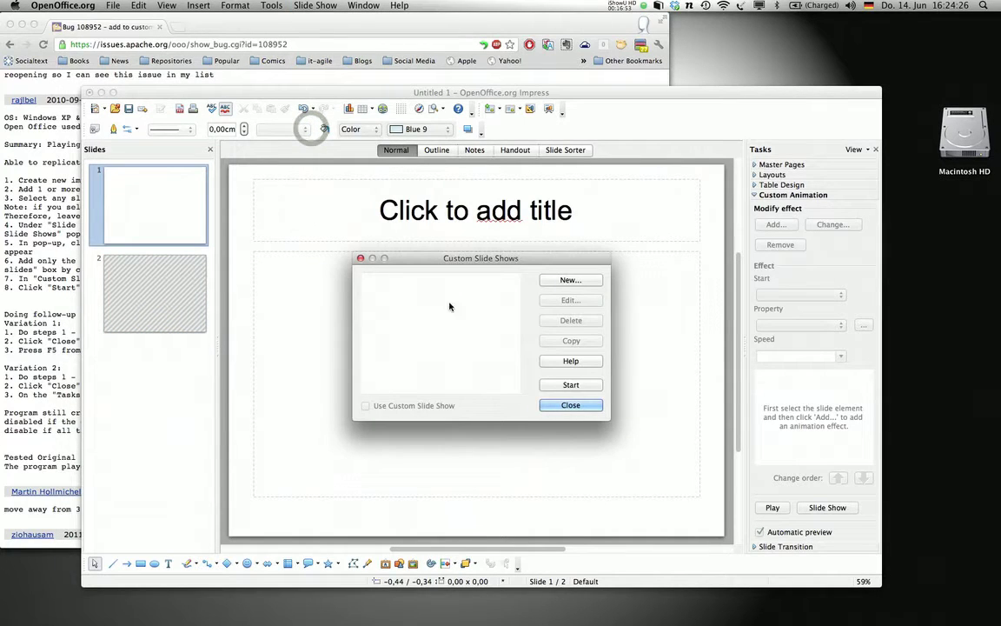
click(570, 280)
text(Com)
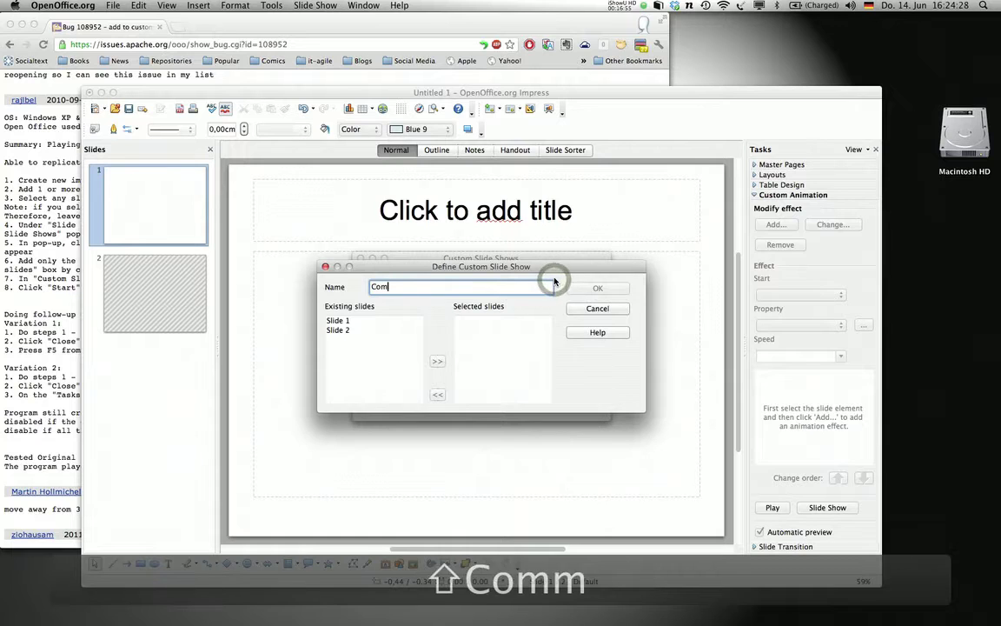
text(ment 11 Replicatio)
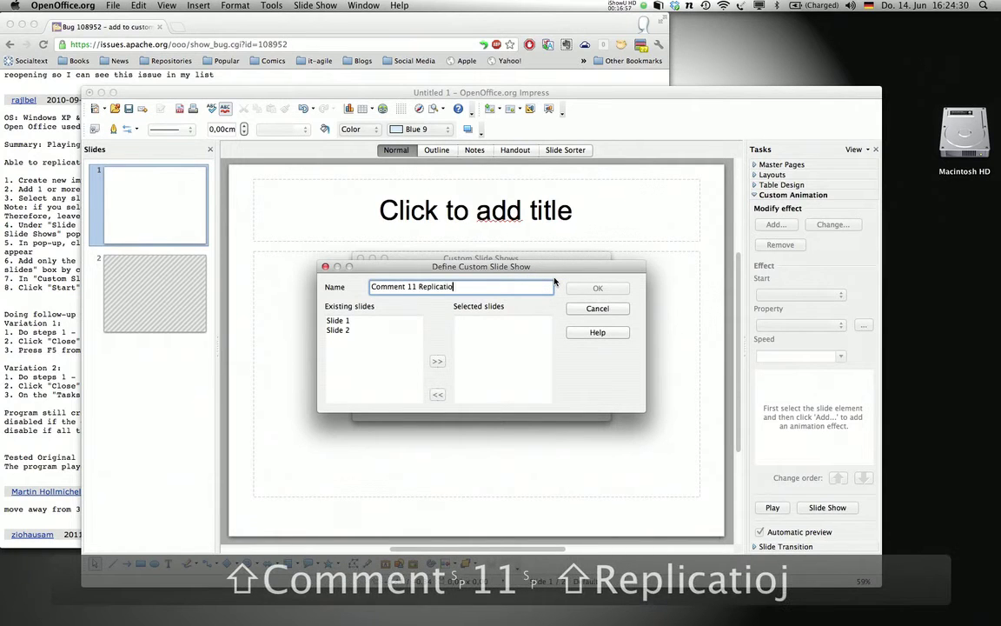
text(j)
click(338, 329)
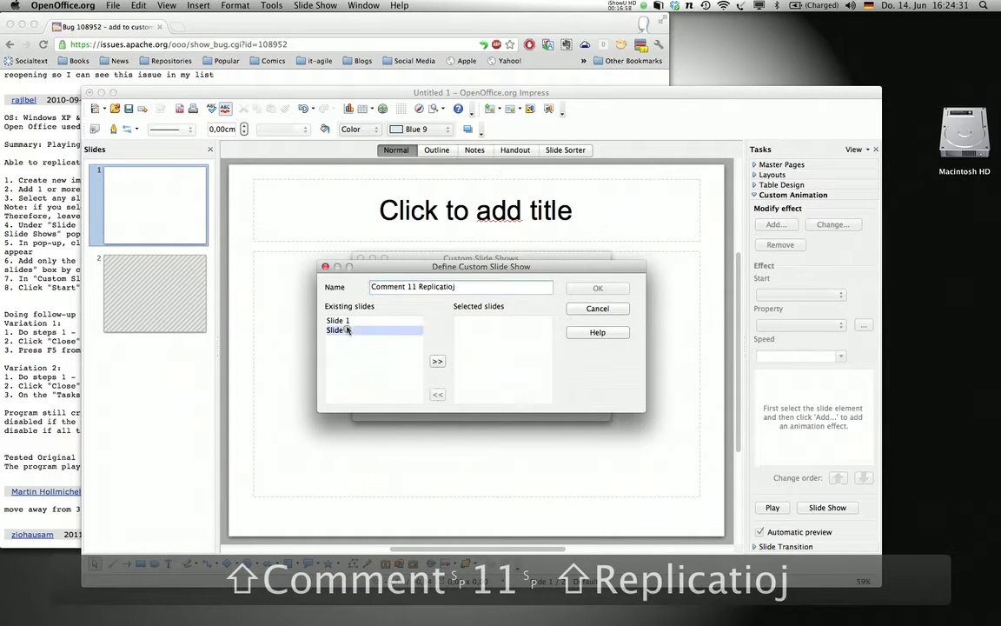
click(438, 361)
click(585, 288)
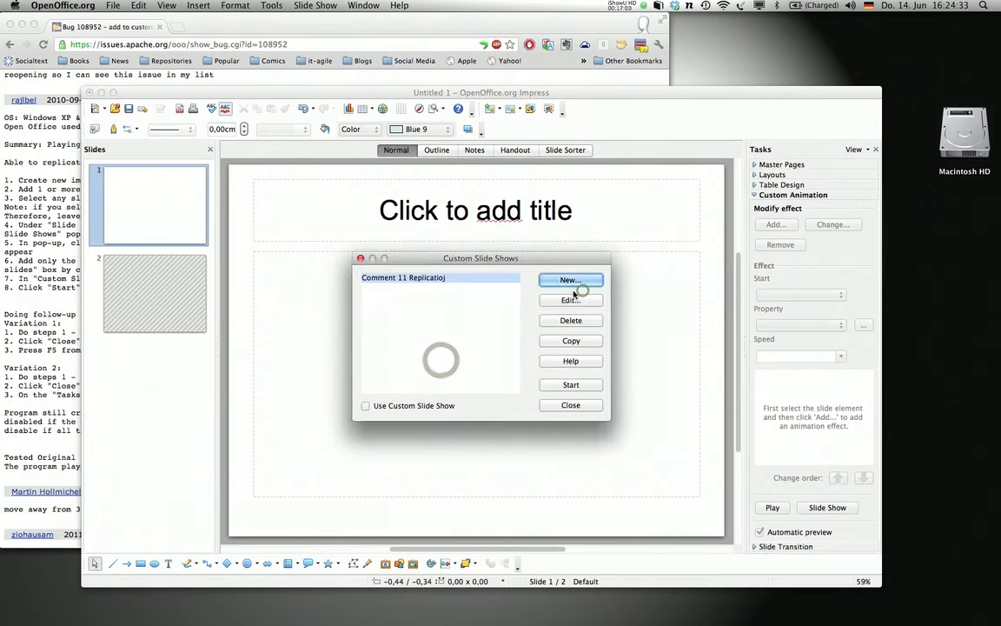
- Enable Use Custom Slide Show for "Comment 11 Replicatioj", leave the custom show settings, and start the slide show from the document
click(368, 407)
click(556, 408)
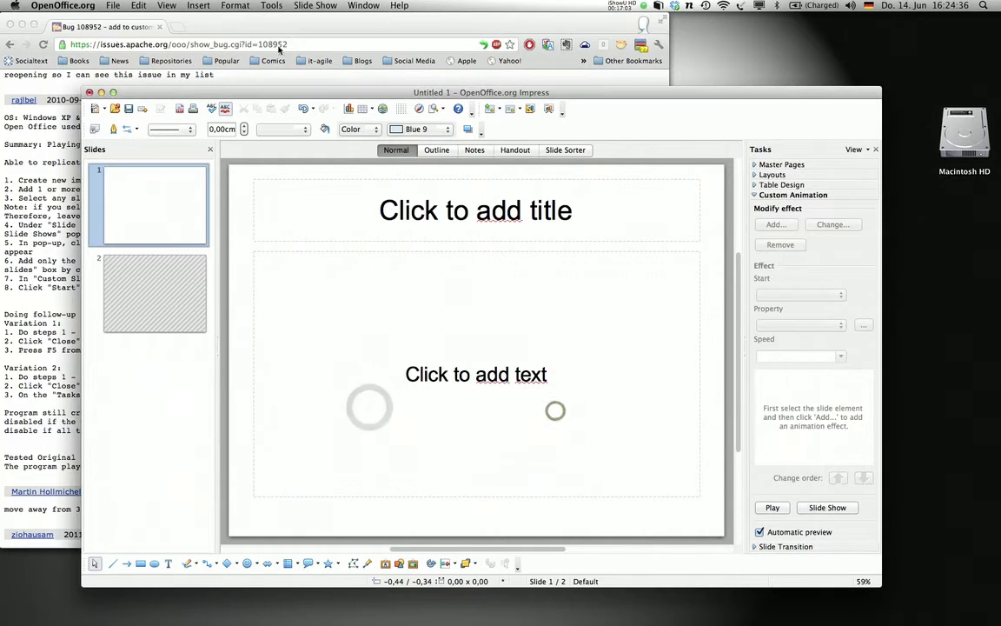
click(315, 5)
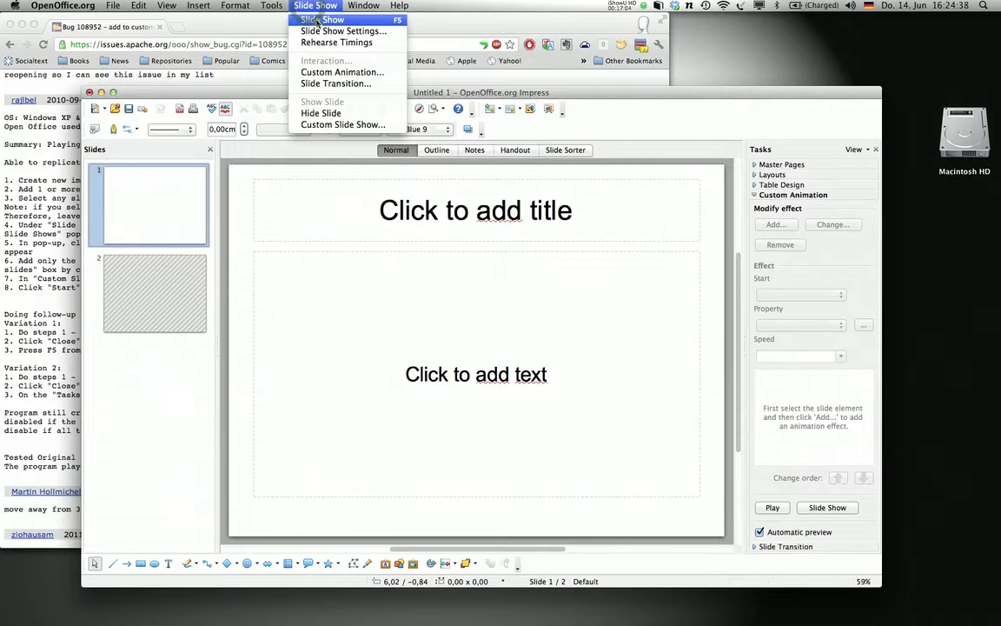
click(317, 21)
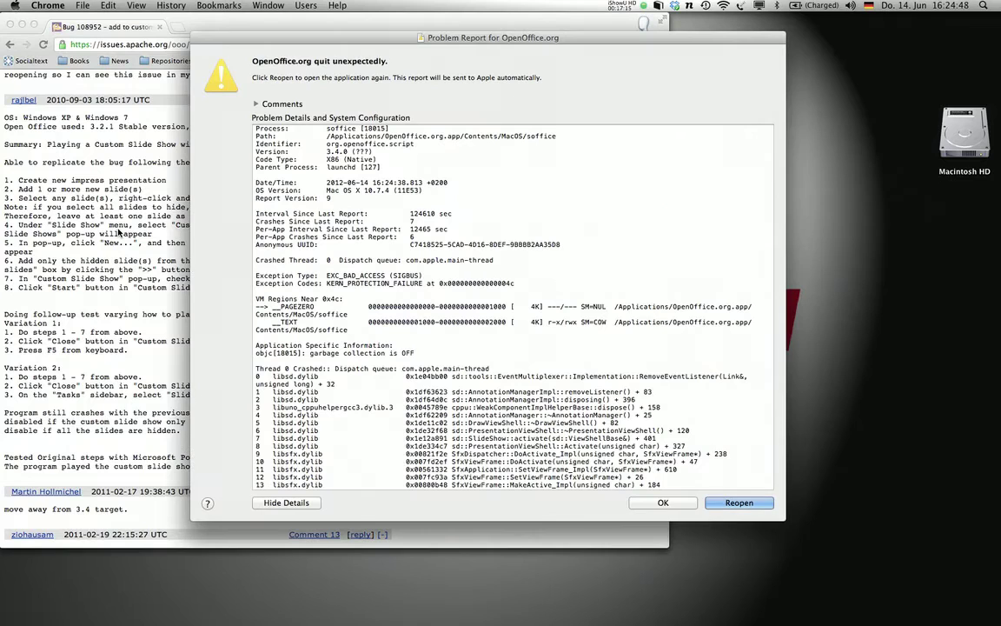
- Dismiss the problem report and recover the Untitled 1 document in OpenOffice.org
click(662, 503)
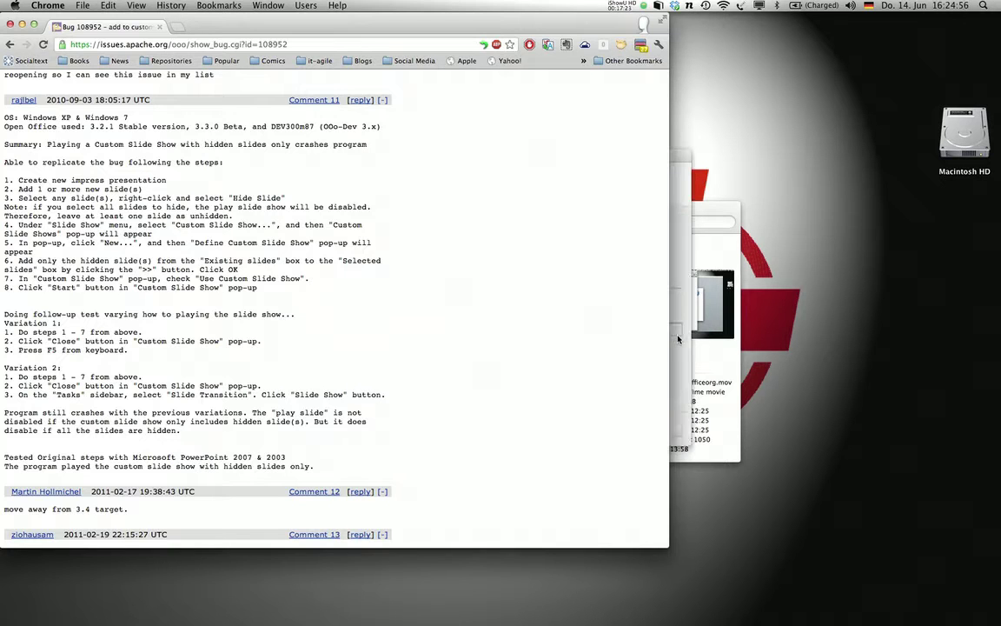
click(561, 429)
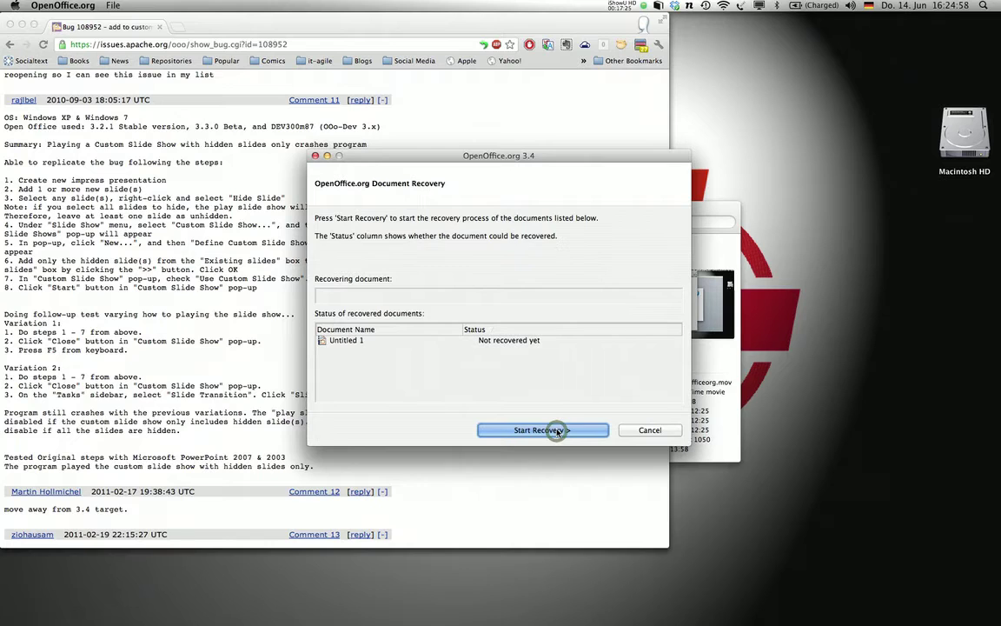
click(558, 431)
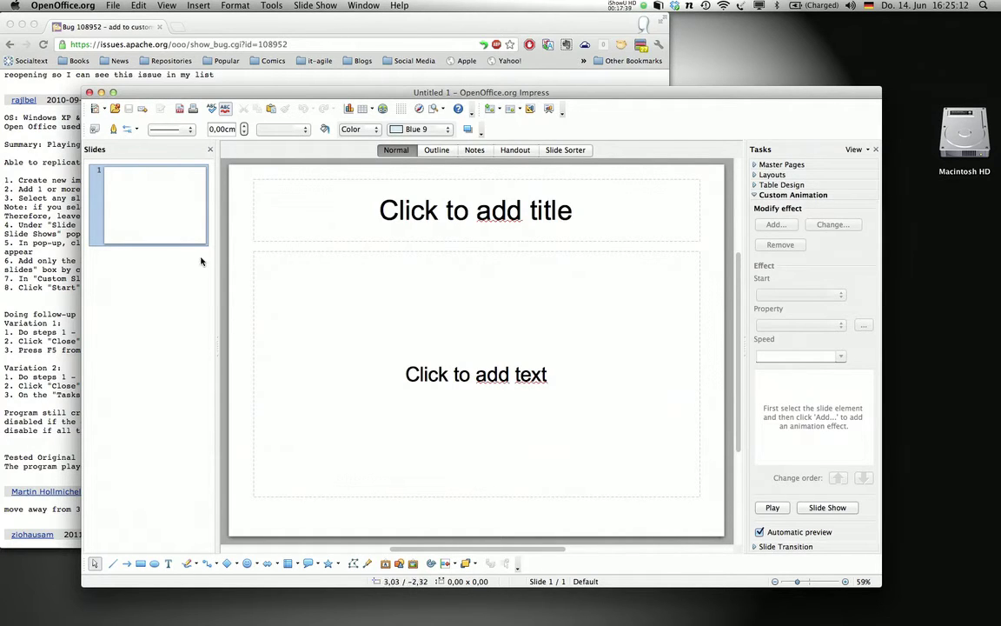
- Add a new slide after slide 1 and hide the new slide
right_click(182, 276)
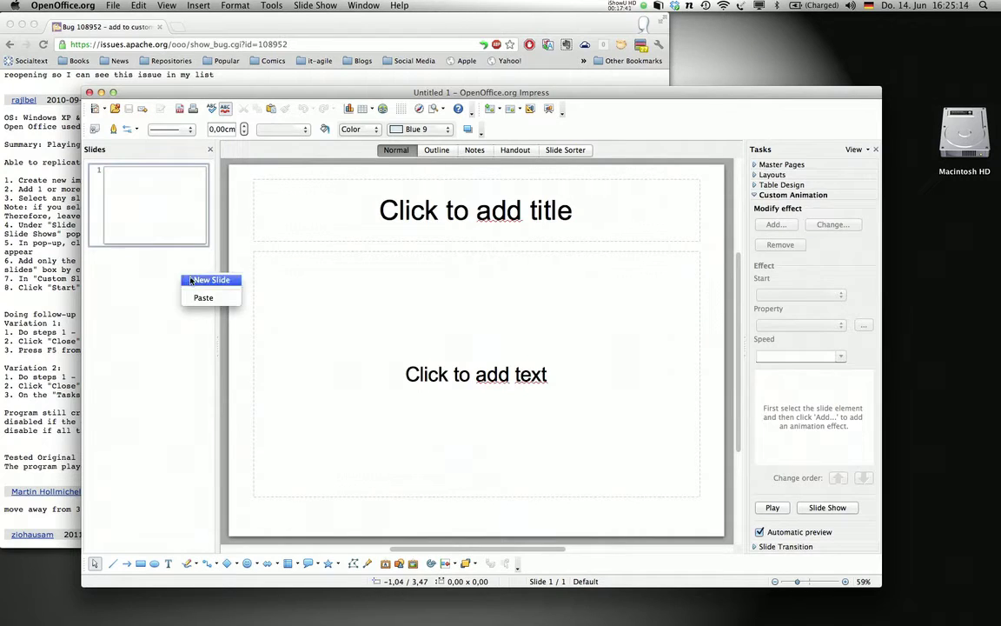
click(193, 278)
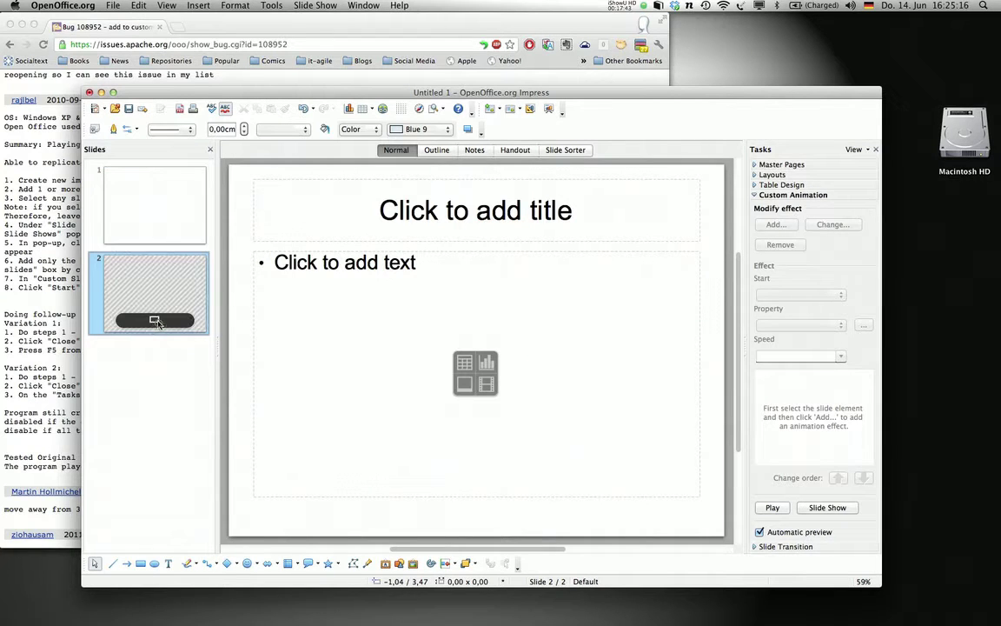
- With slide 1 selected, define a custom slide show named "Comment 11 Replication" that contains only Slide 2
click(152, 213)
click(315, 5)
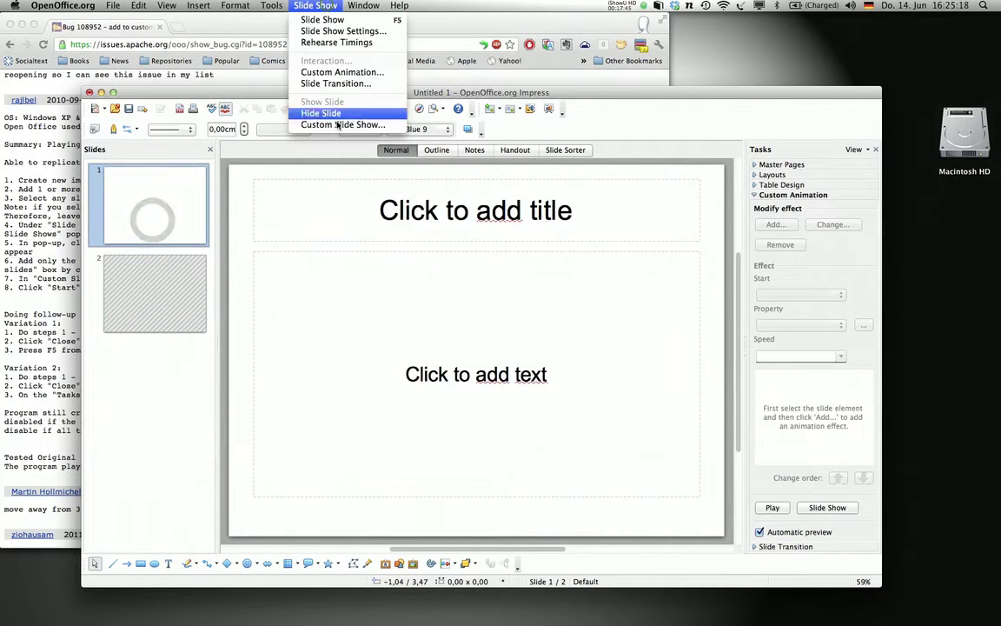
click(339, 126)
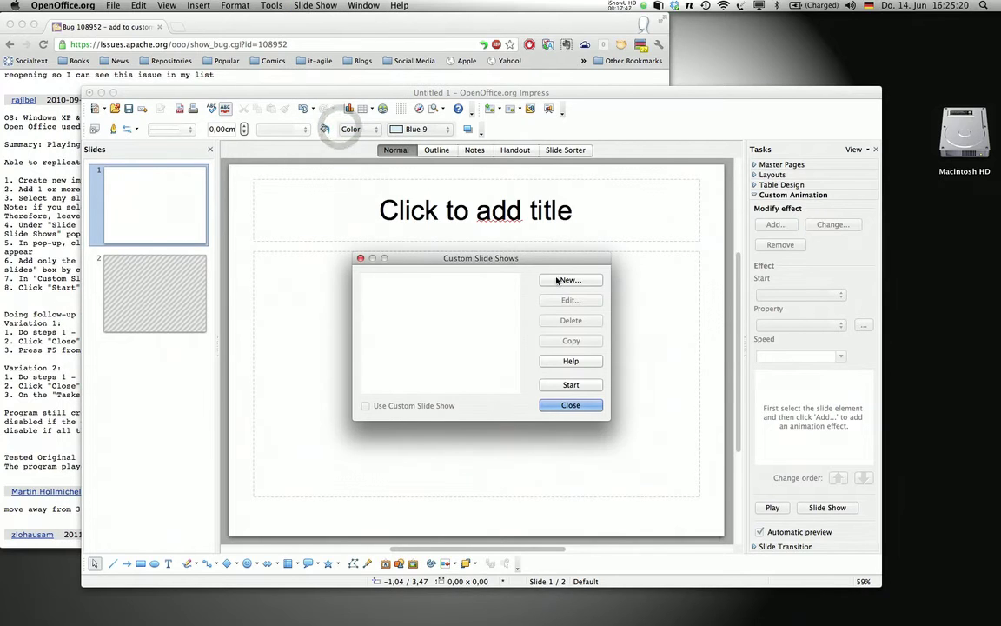
click(567, 279)
text(Comment )
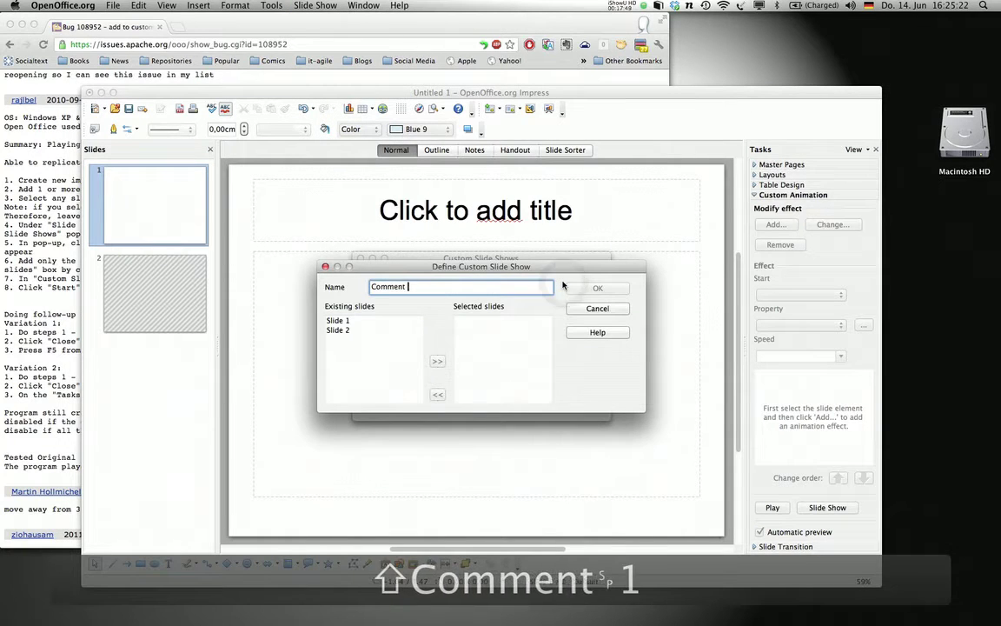
text(11 Replication)
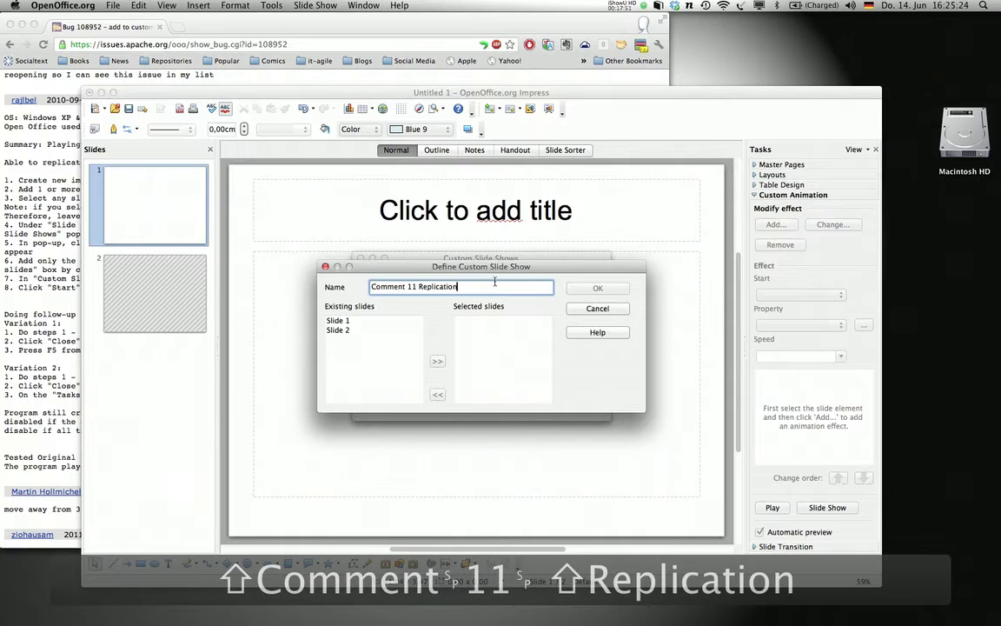
click(338, 329)
click(438, 360)
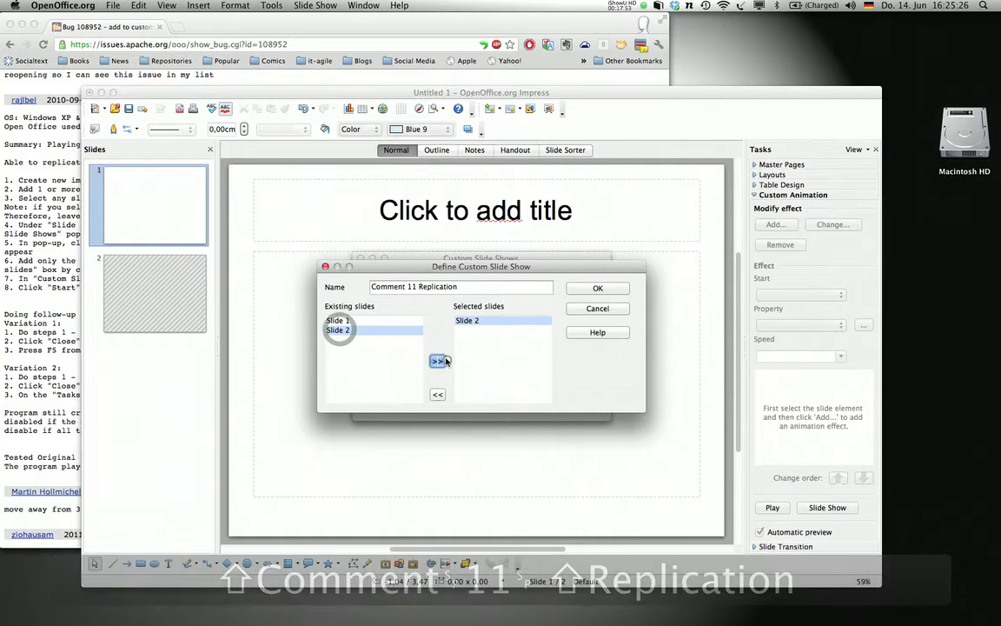
key(Return)
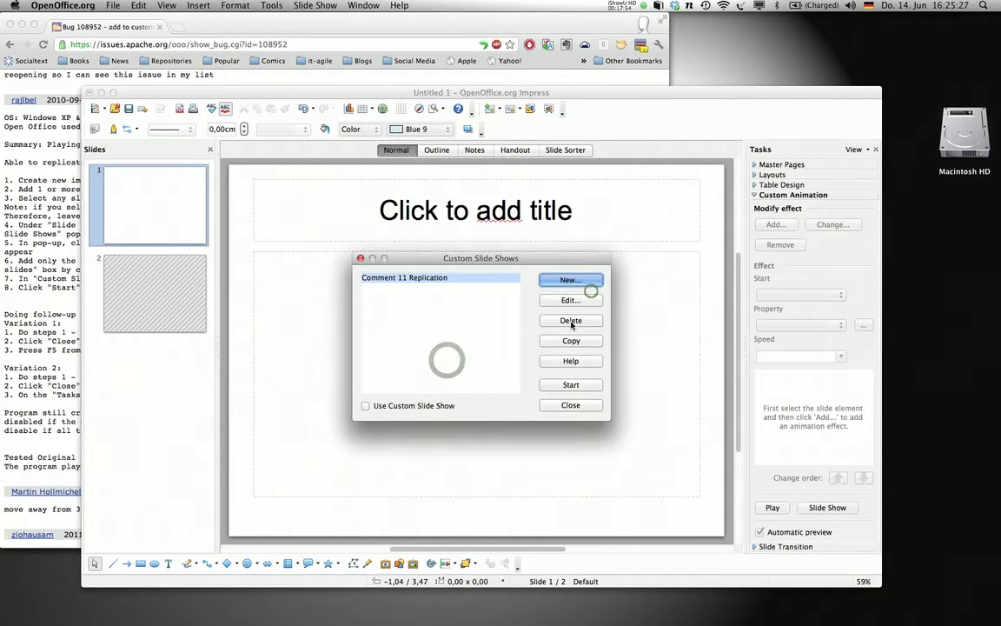
- Start the slide show from the custom show list with Use Custom Slide Show disabled and advance through it until it exits
click(569, 385)
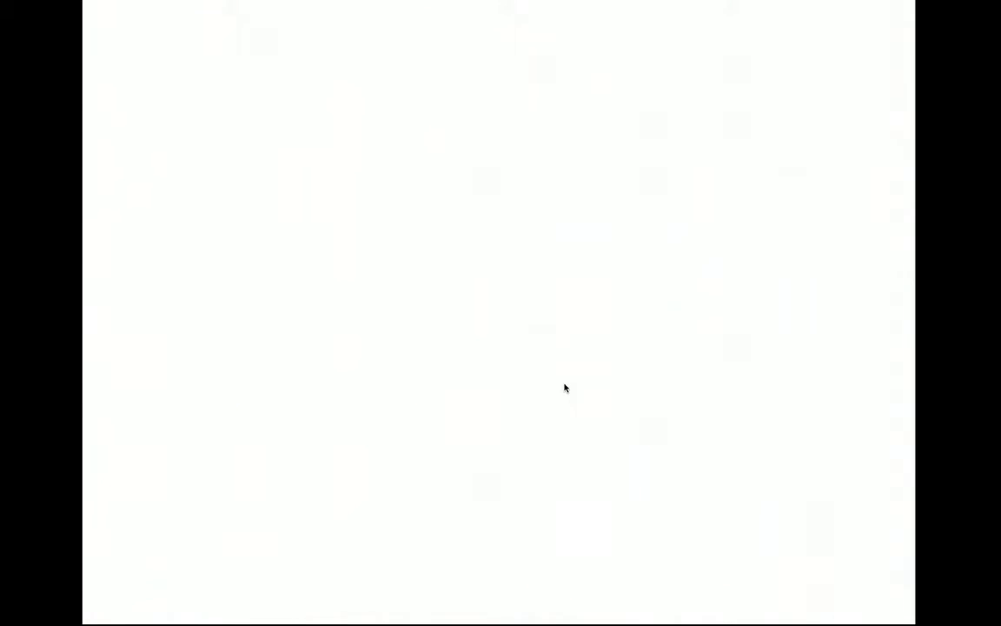
key(space)
key(space)
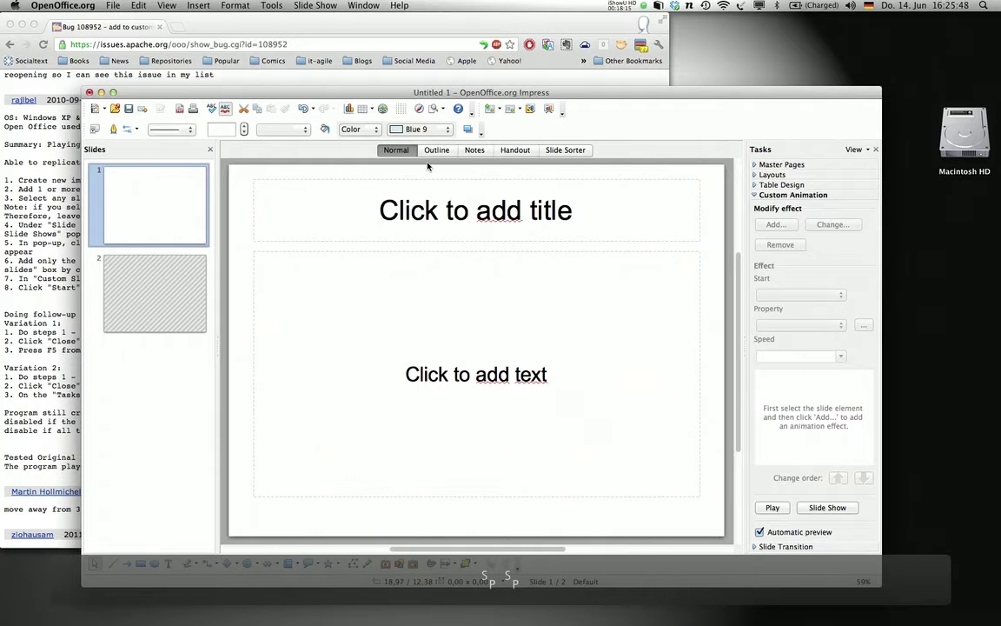
- Define another custom slide show named "New Custom Slide Show" that contains both Slide 1 and Slide 2
click(304, 5)
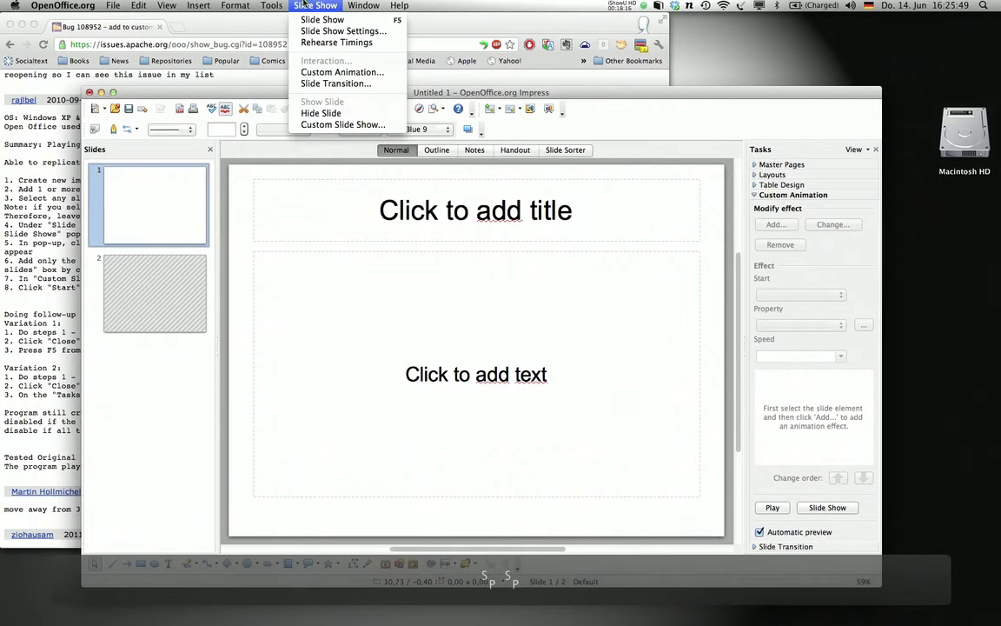
click(334, 125)
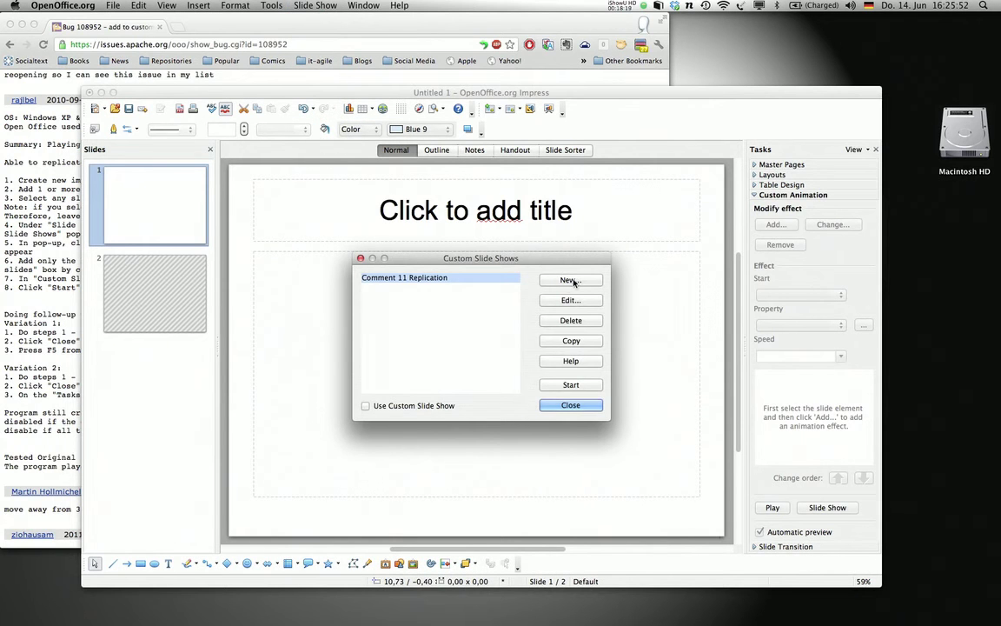
click(566, 281)
click(366, 321)
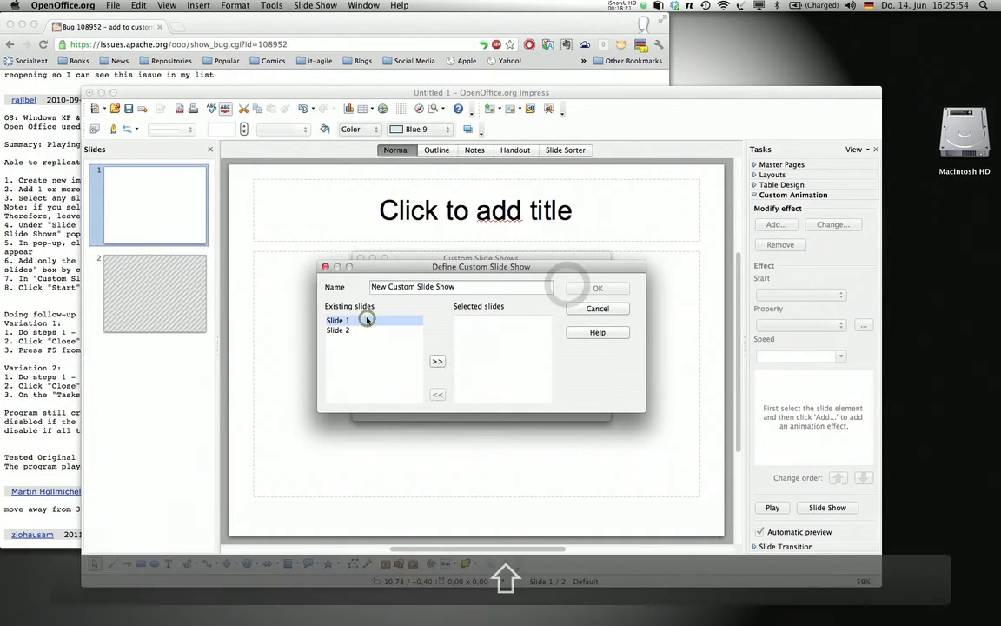
key(shift+Down)
click(438, 360)
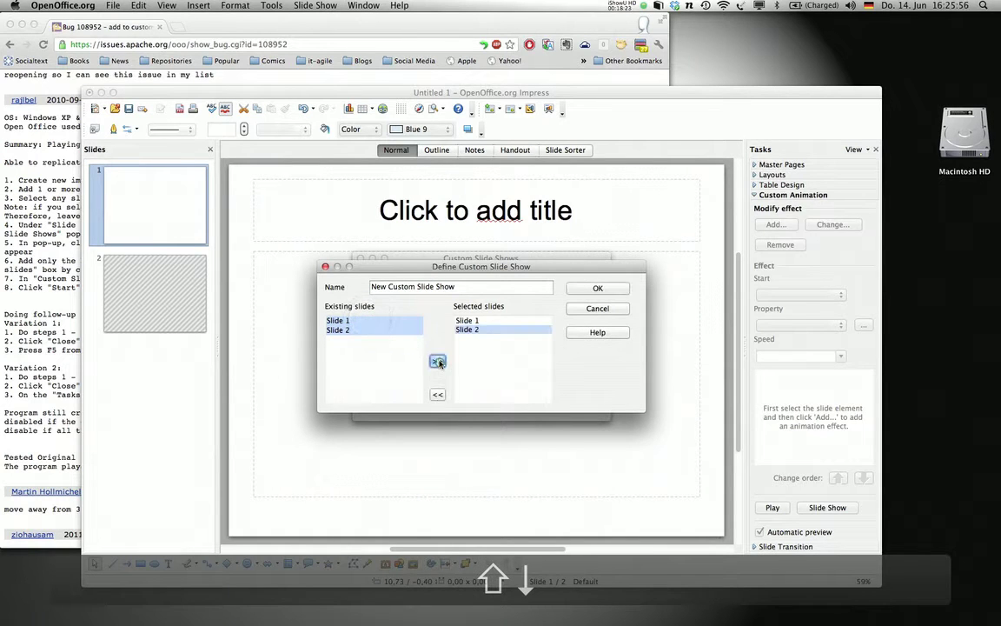
click(598, 287)
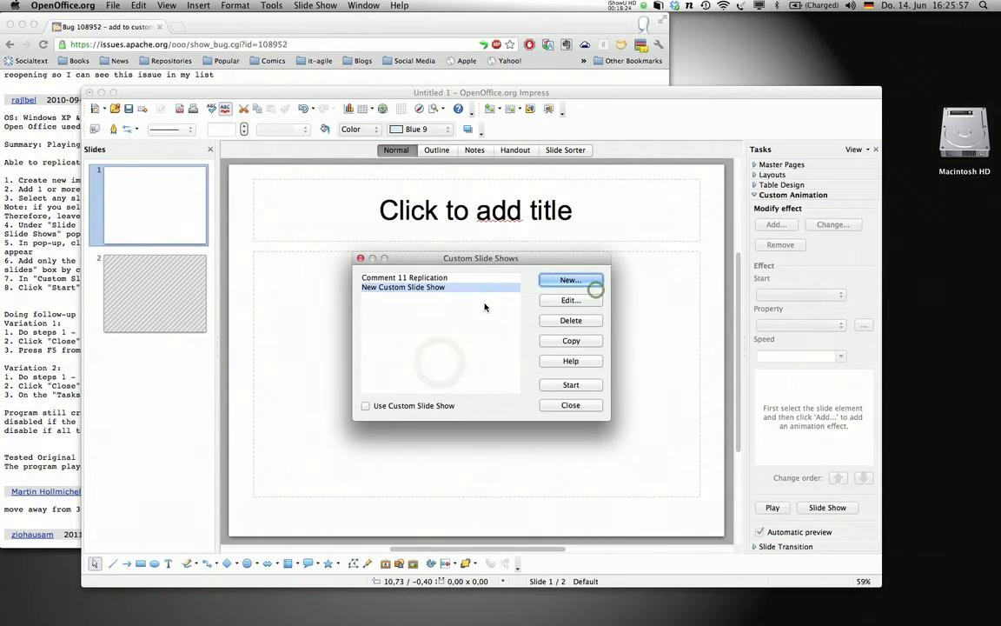
- Define a custom slide show named "New Custom Slide Show 2" that contains only Slide 1
click(563, 280)
click(366, 322)
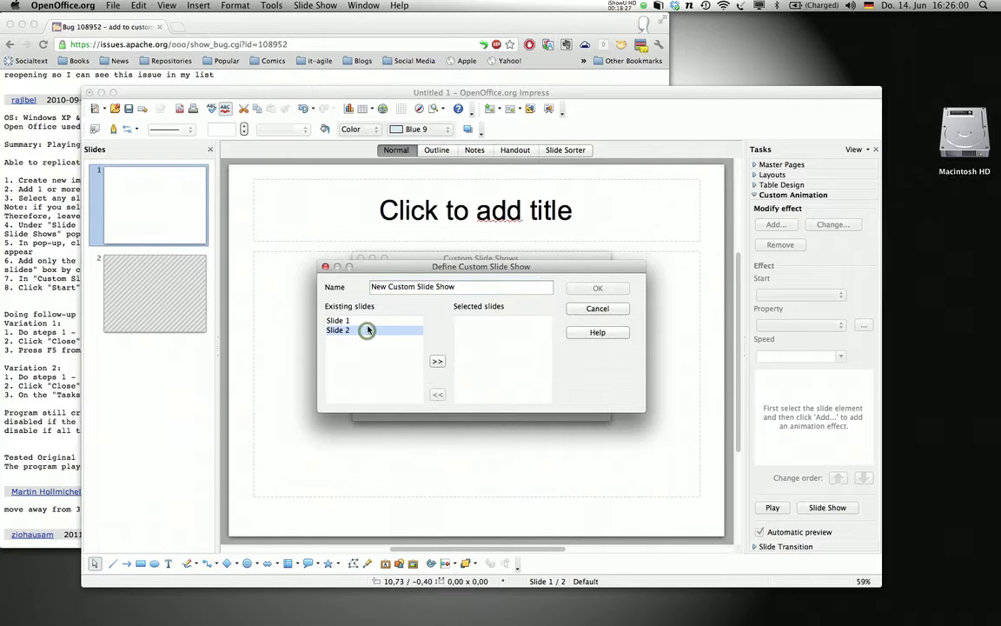
click(438, 361)
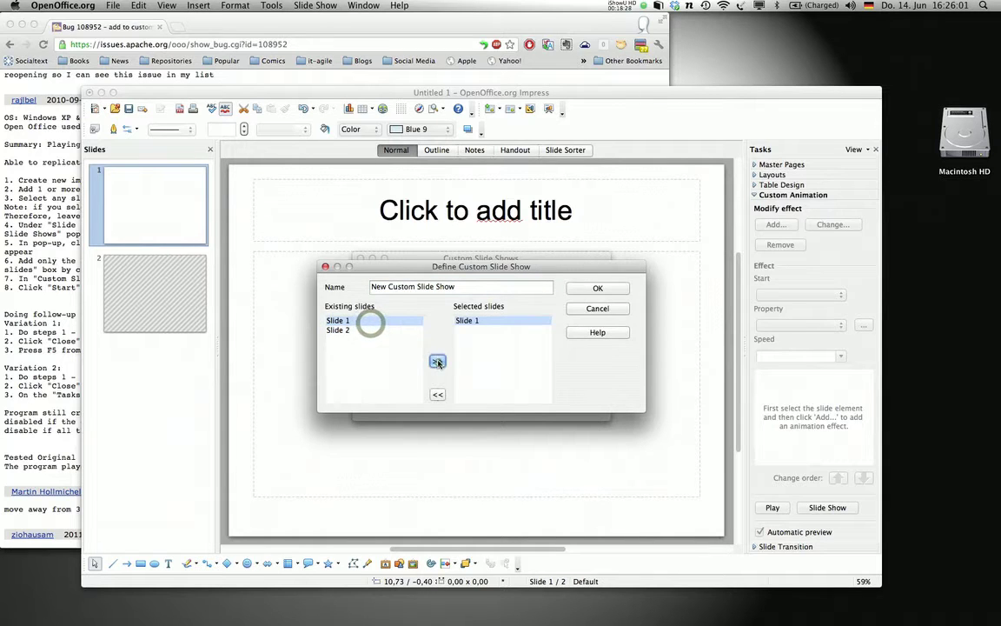
click(584, 287)
click(481, 356)
key(Right)
text(2)
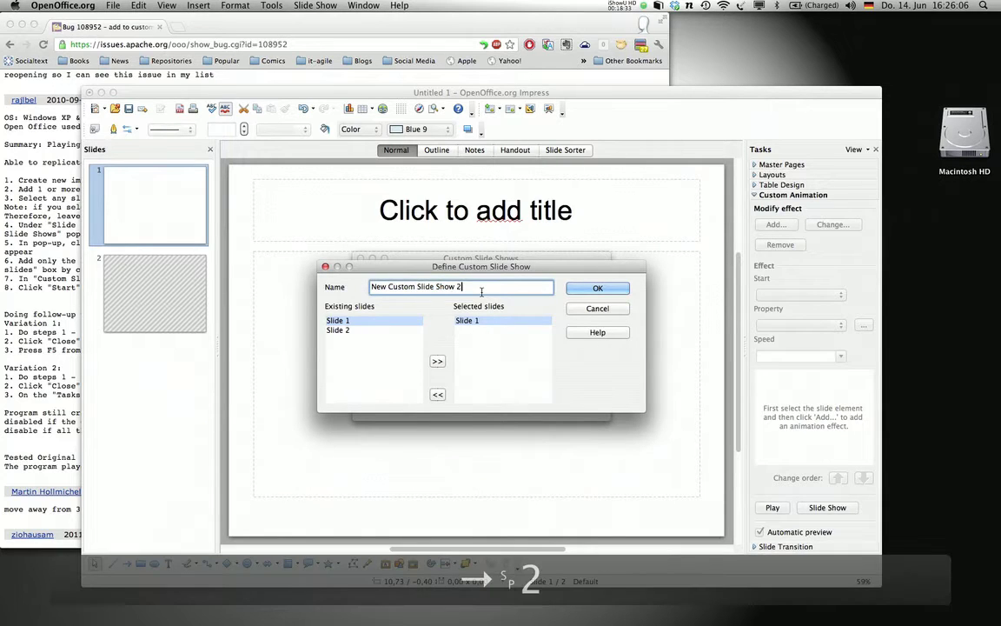
click(584, 291)
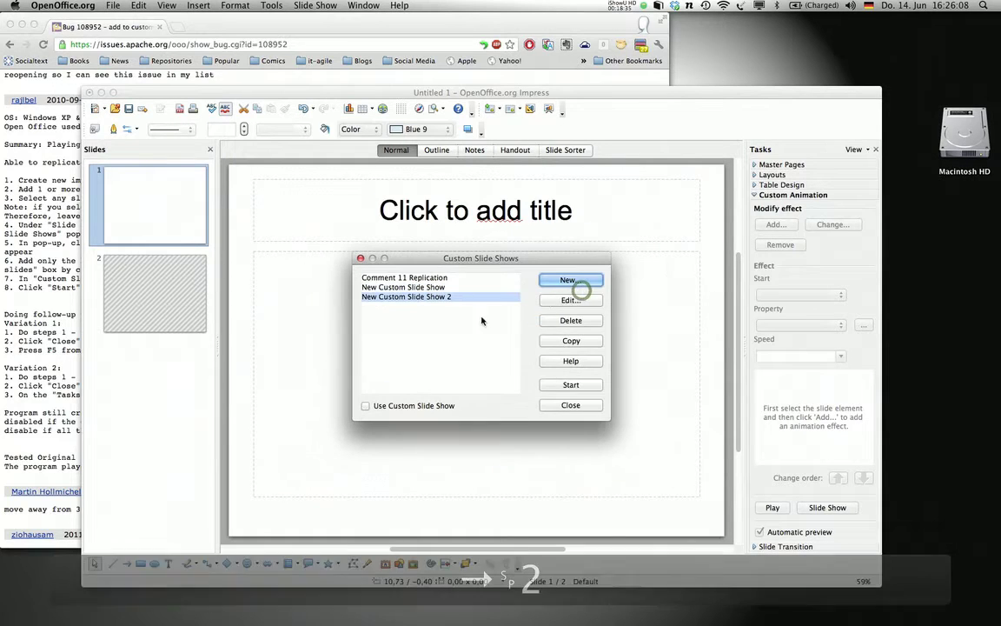
- Enable Use Custom Slide Show, choose "Comment 11 Replication" as the show, and start it
click(367, 405)
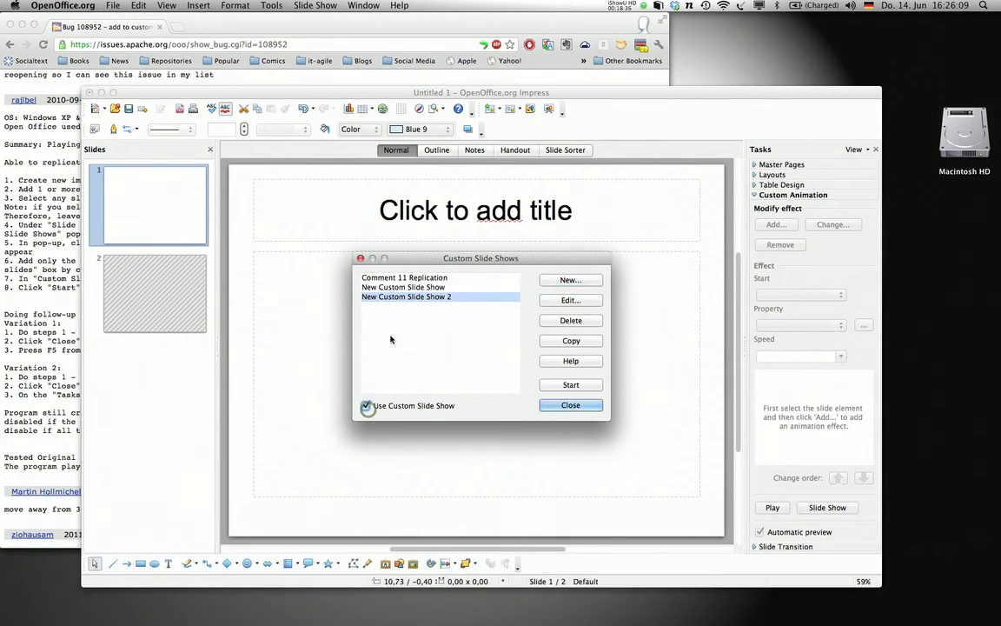
click(408, 277)
click(570, 384)
click(554, 386)
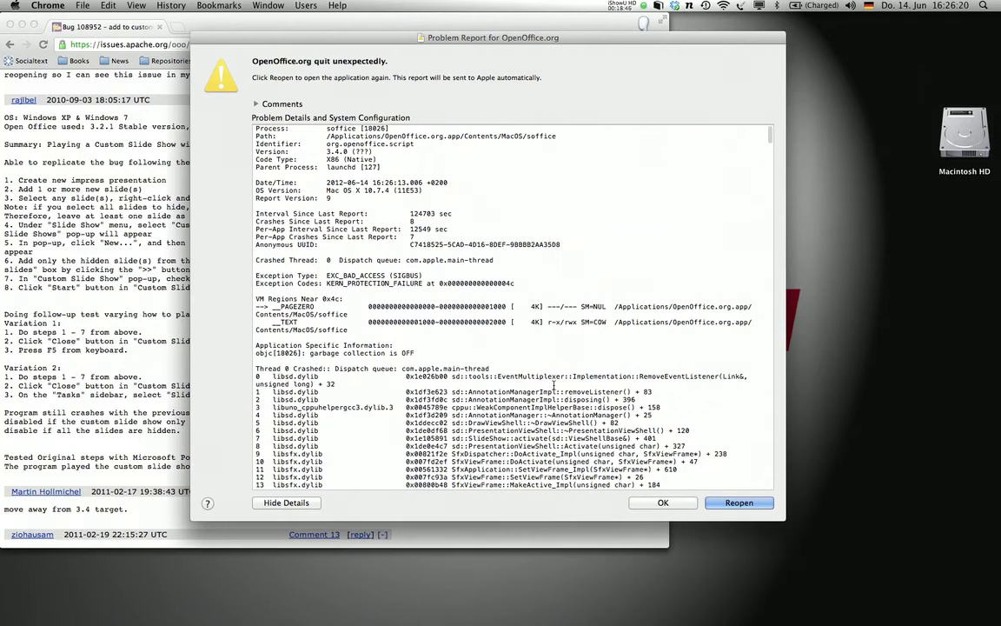
- Reopen OpenOffice.org from the problem report and recover the Untitled 1 document
click(752, 508)
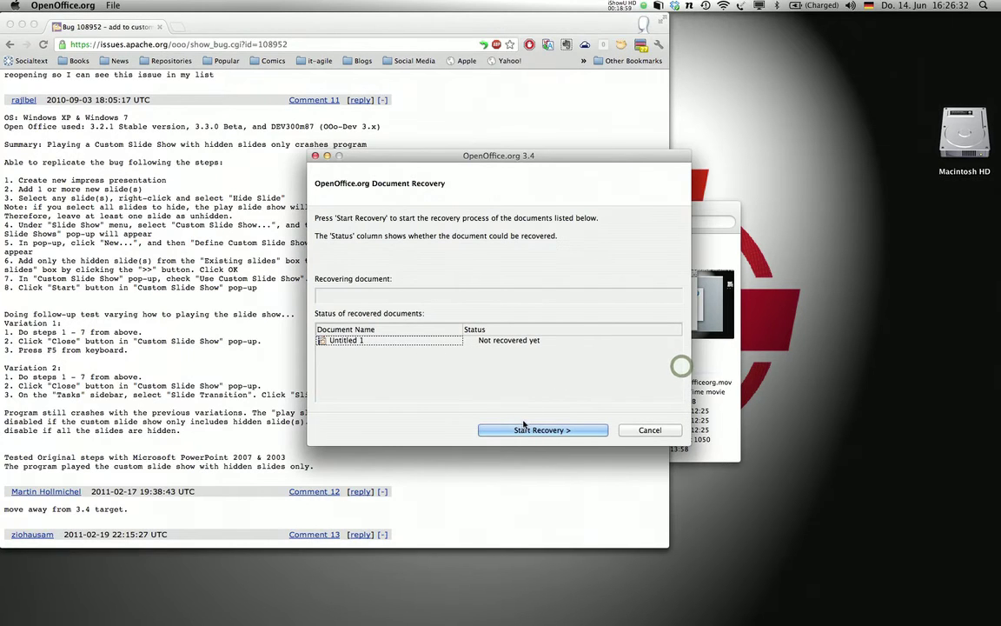
click(524, 432)
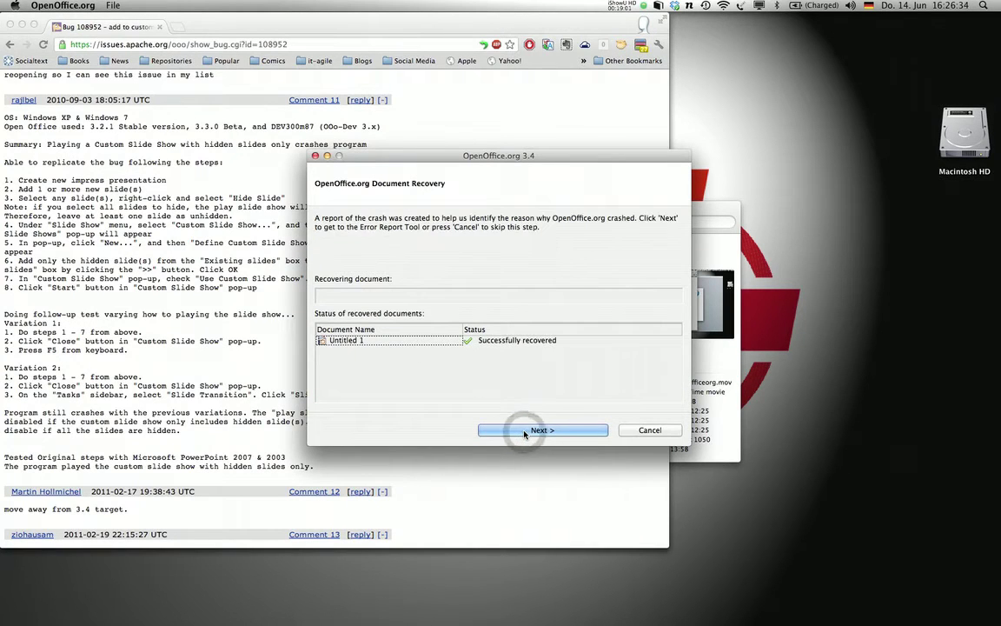
click(524, 430)
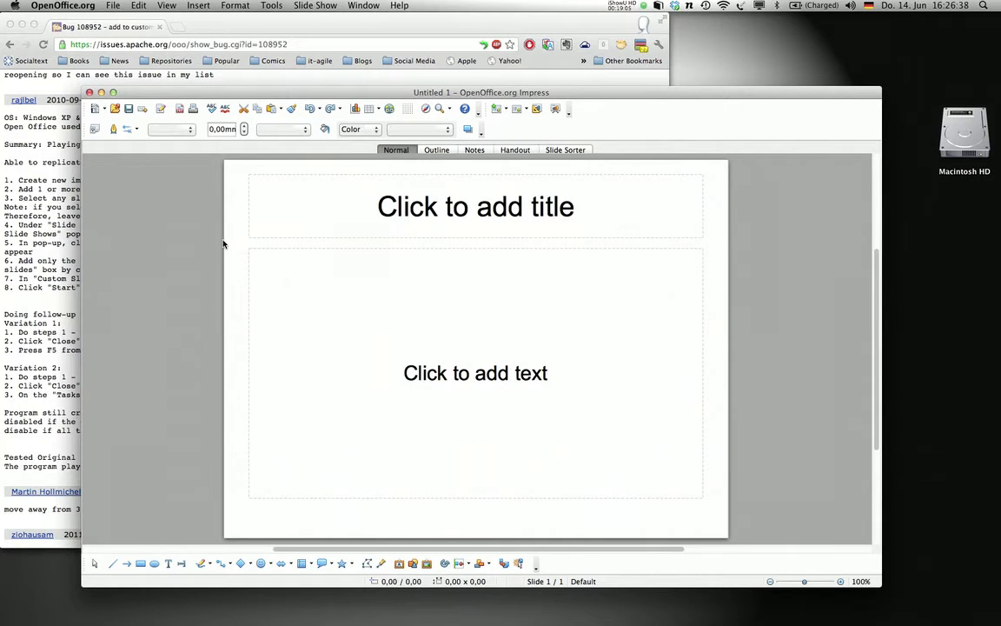
- Hide slide 1, the only slide in the recovered presentation
mouse_move(154, 219)
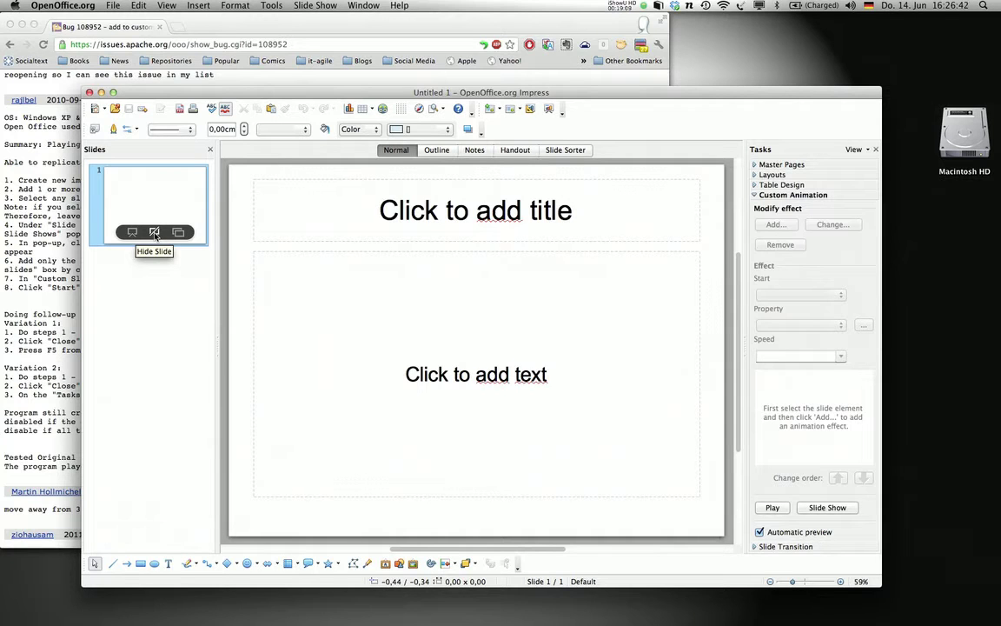
click(155, 232)
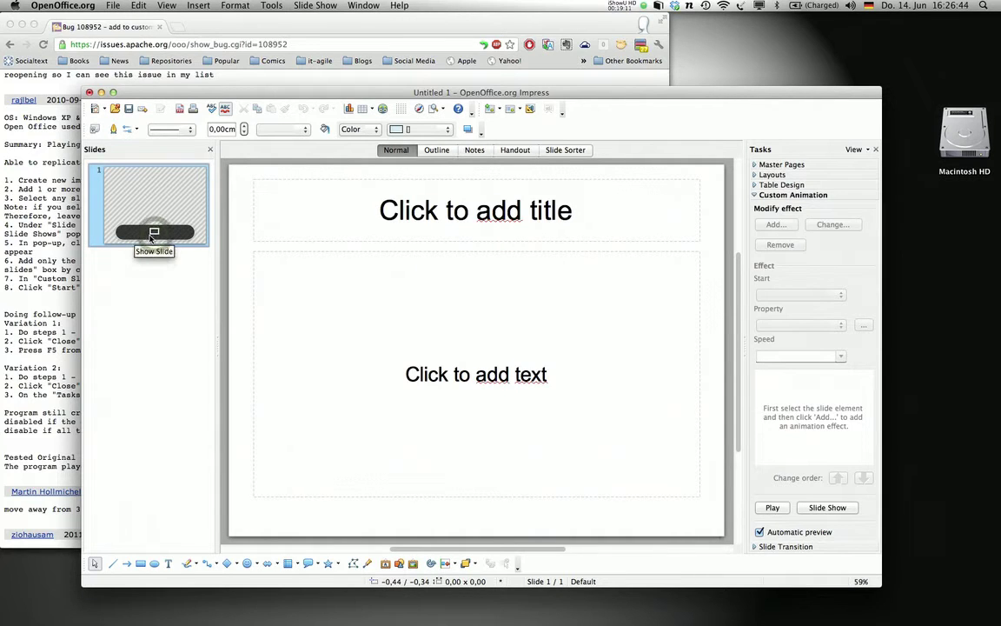
- Define a custom slide show named "Comment 11 Replicatioj" that contains only Slide 1
click(316, 6)
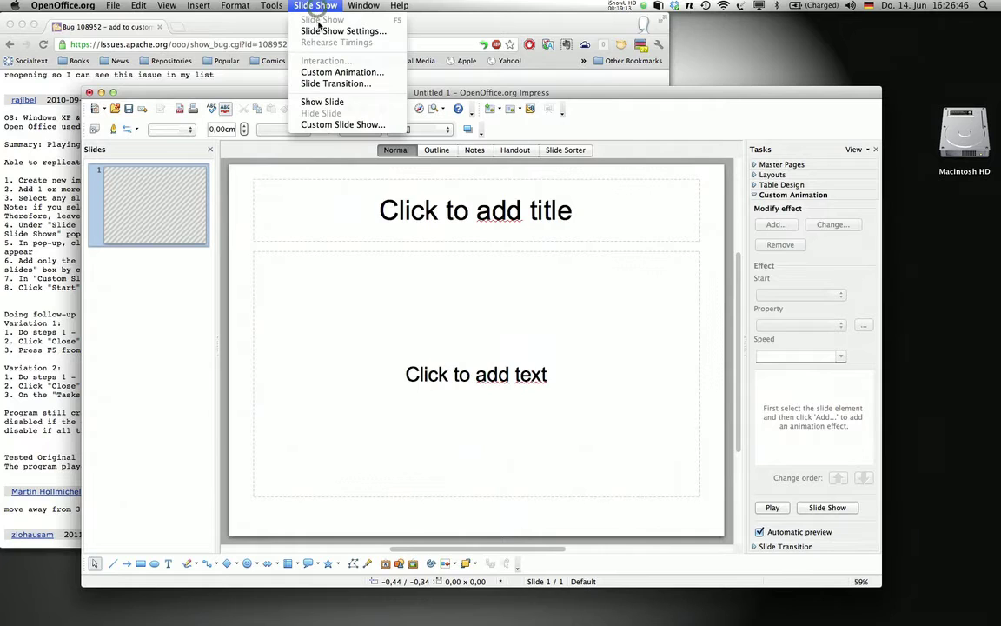
click(300, 124)
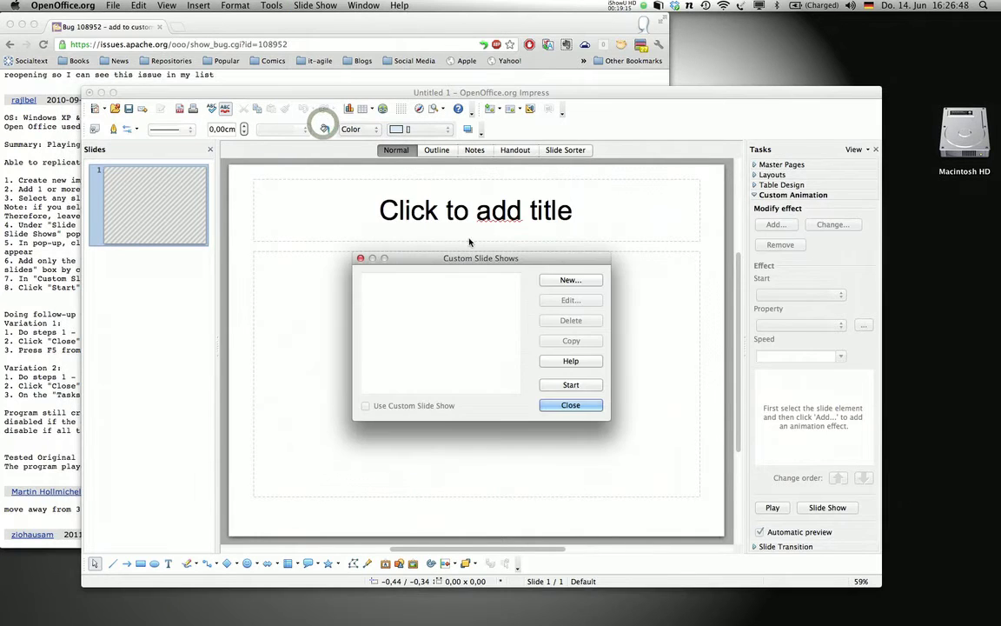
click(558, 280)
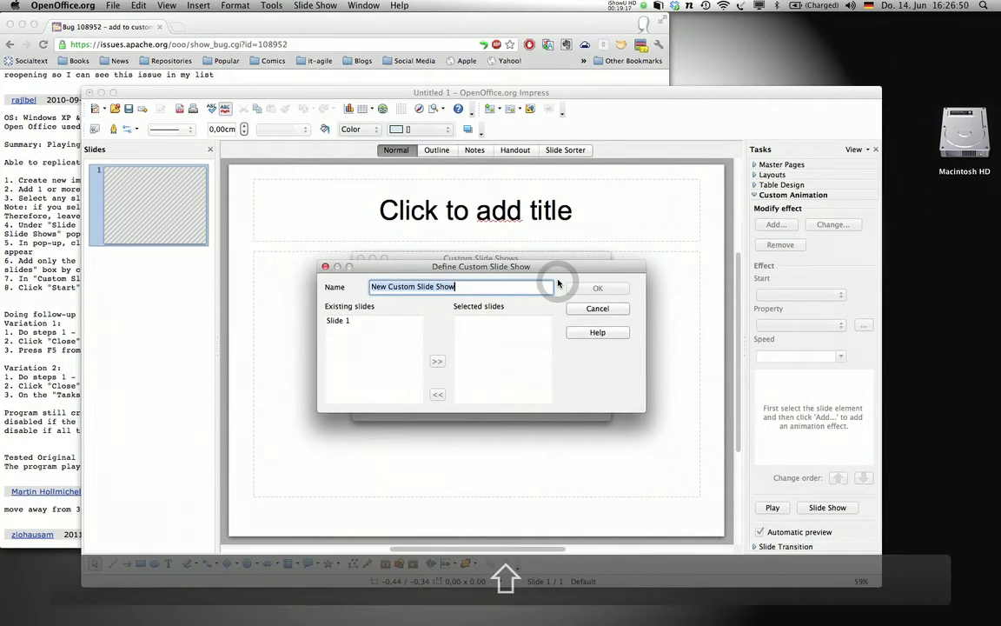
text(Bu)
key(BackSpace)
key(BackSpace)
text(Comment )
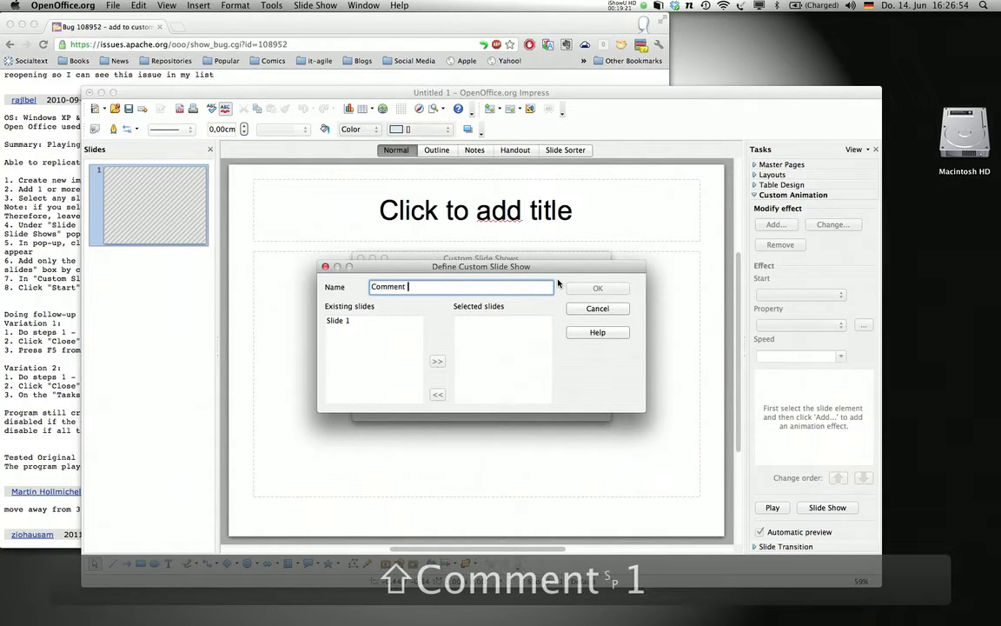
text(11 Replicatioj)
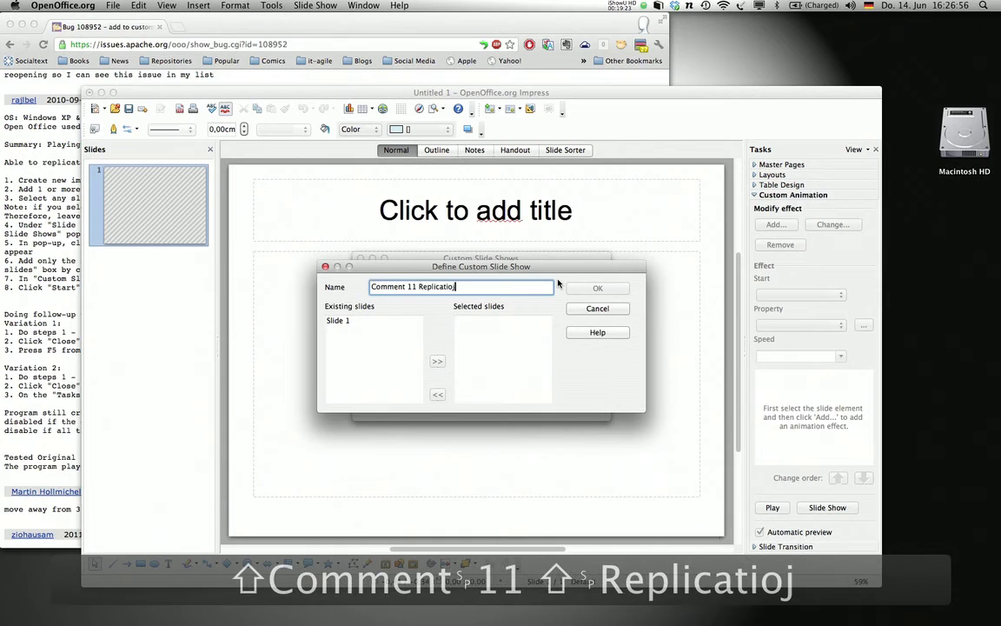
click(337, 321)
click(438, 360)
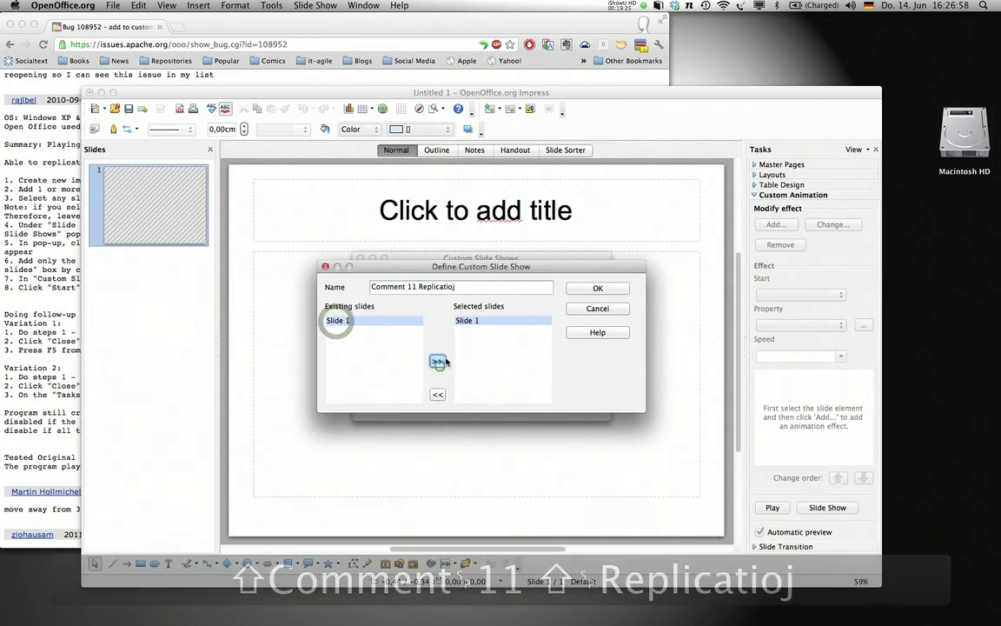
click(584, 294)
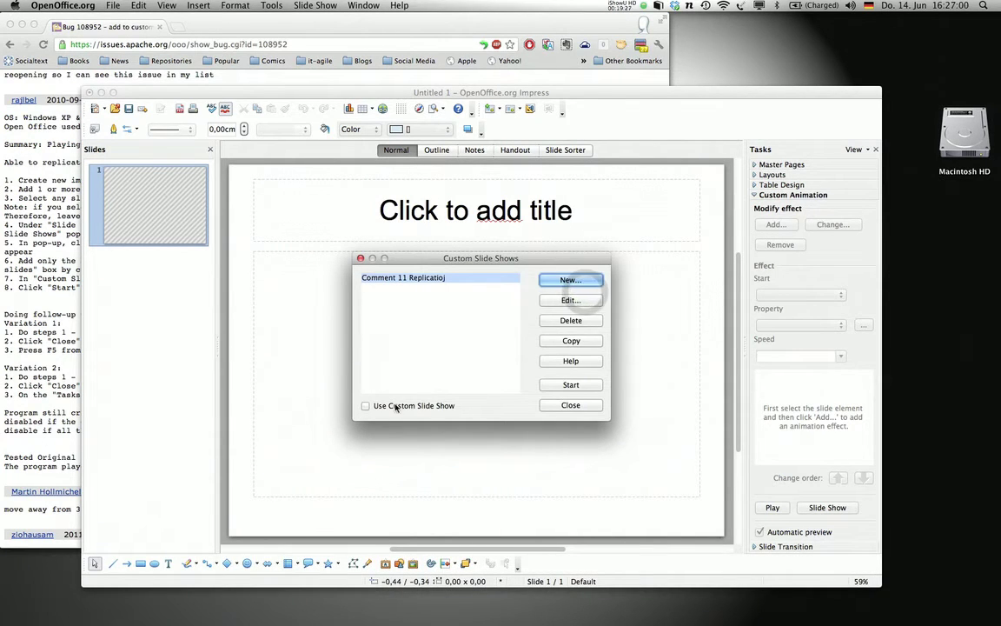
- Enable Use Custom Slide Show and try to start the "Comment 11 Replicatioj" show
click(364, 406)
click(566, 384)
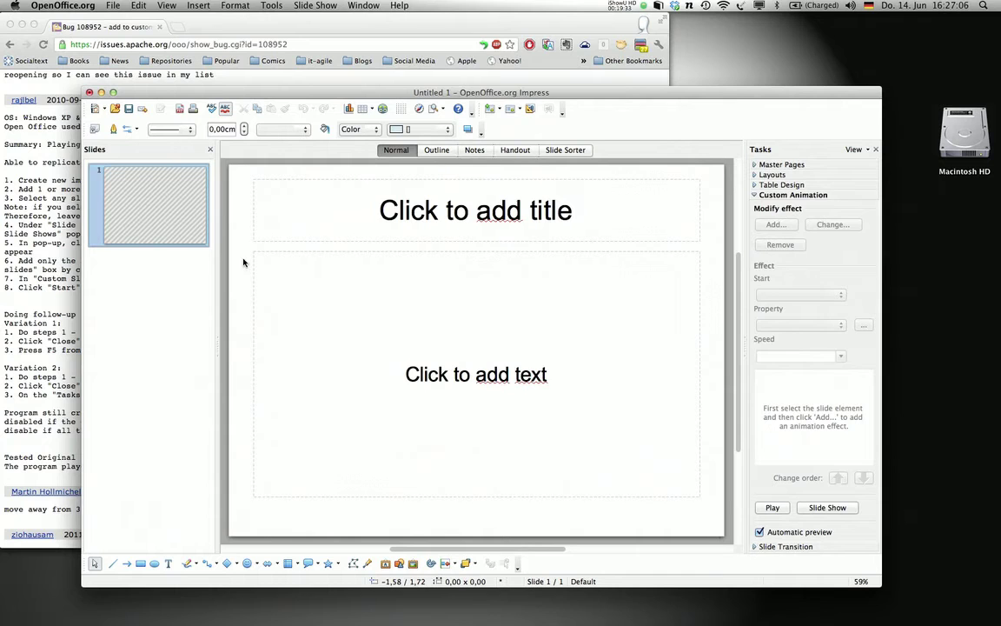
- Add two new slides after hidden slide 1 and hide slide 3, leaving slide 2 unhidden
right_click(174, 303)
click(187, 306)
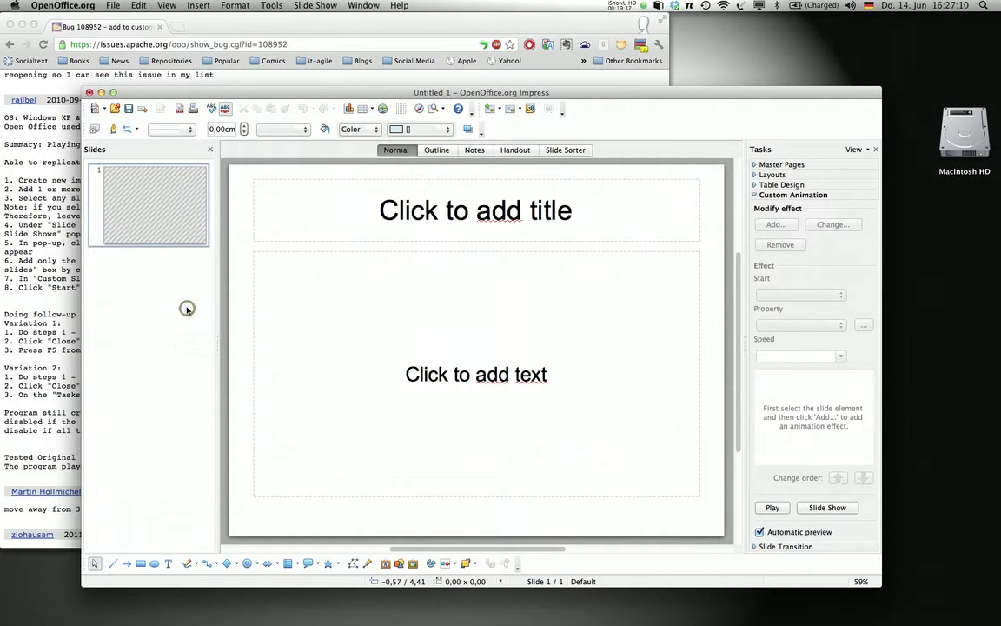
right_click(205, 390)
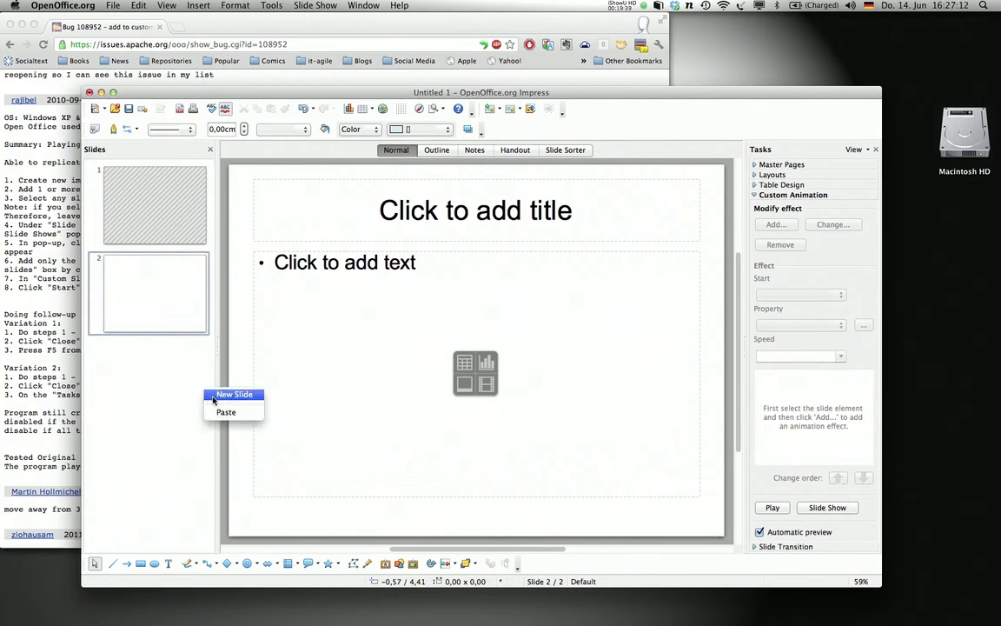
click(213, 396)
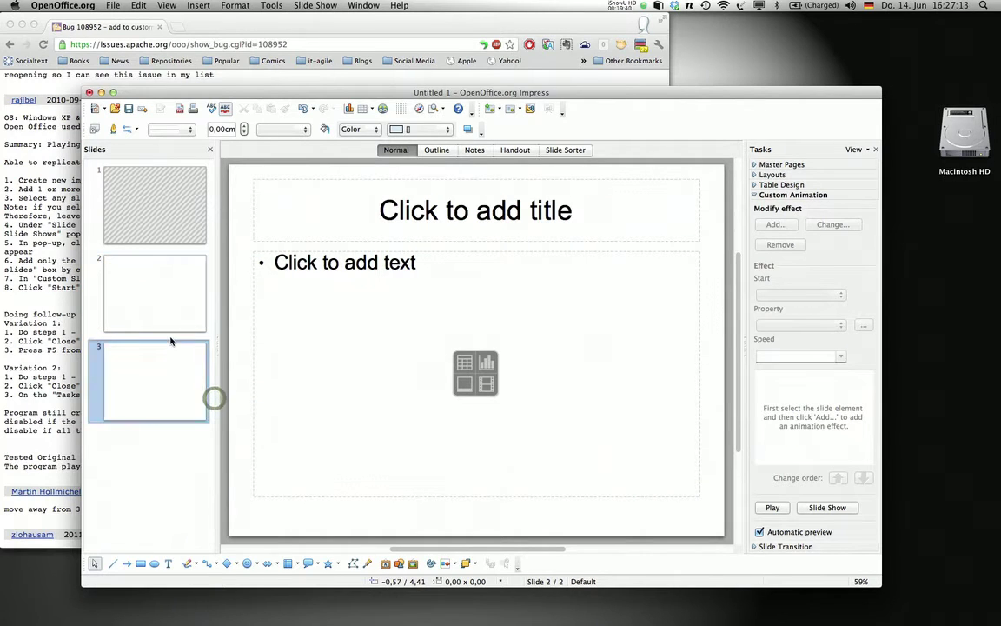
mouse_move(155, 387)
click(153, 409)
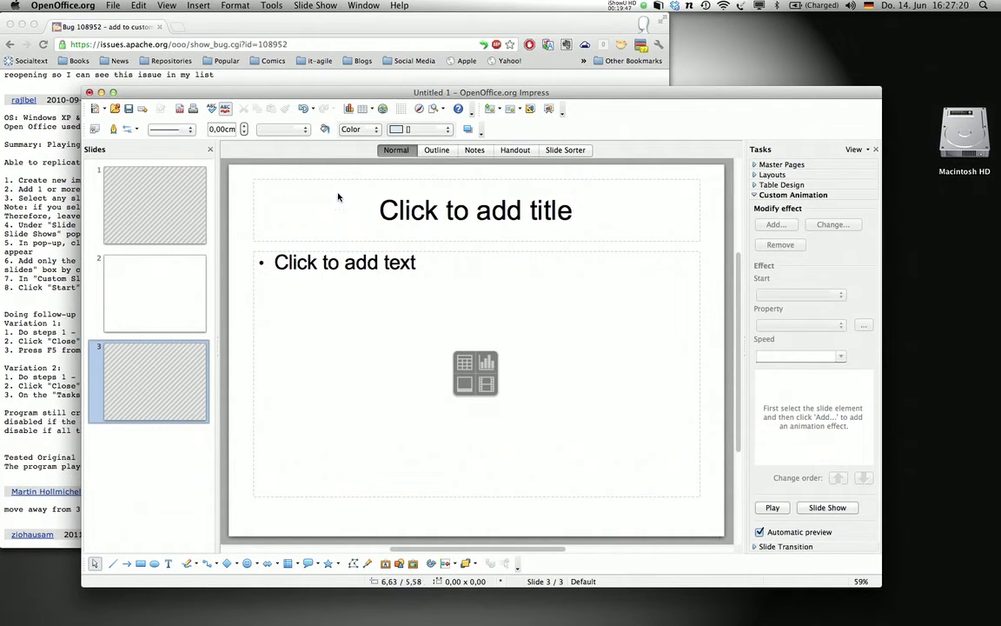
- Check which slides the "Comment 11 Replicatioj" custom slide show contains, without changing its definition
click(306, 7)
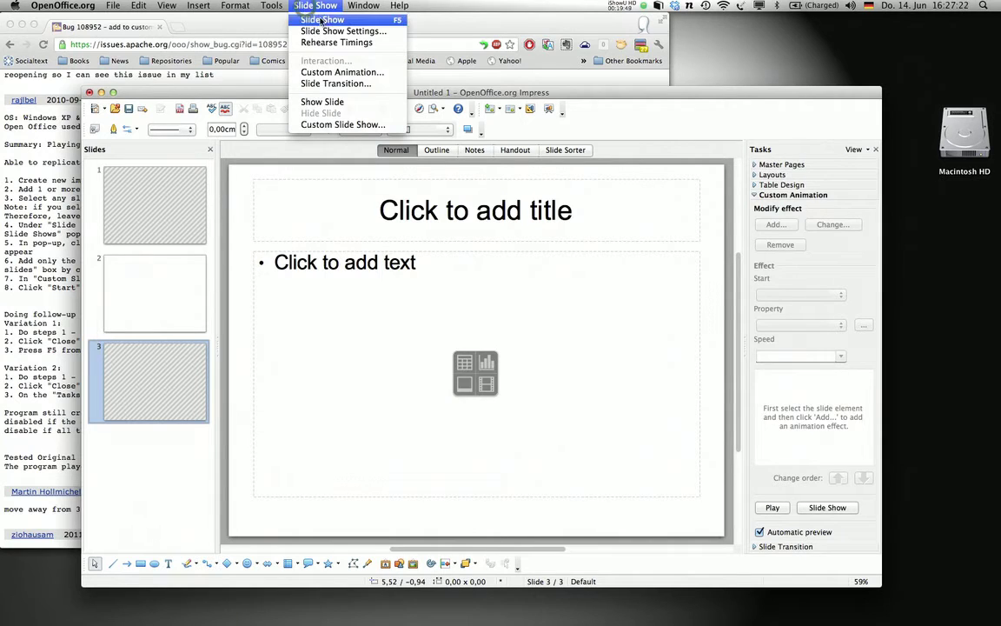
click(348, 125)
double_click(447, 278)
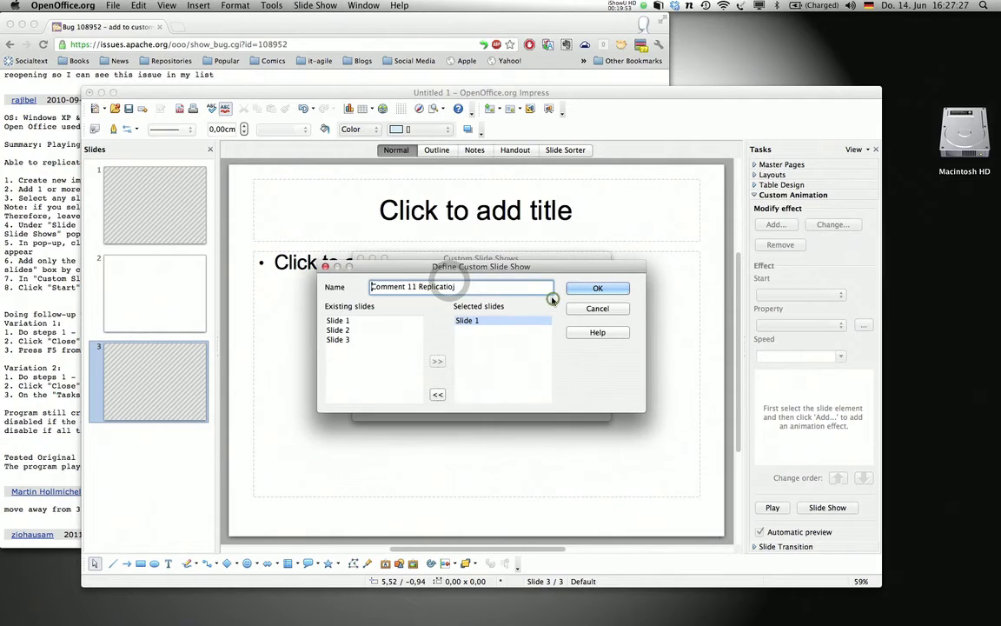
click(596, 288)
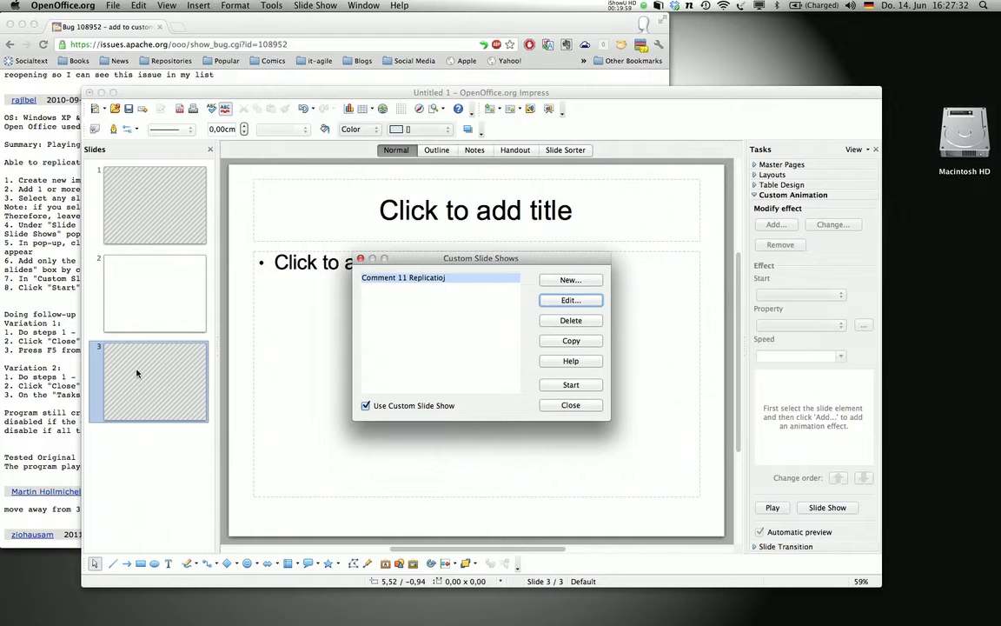
click(571, 405)
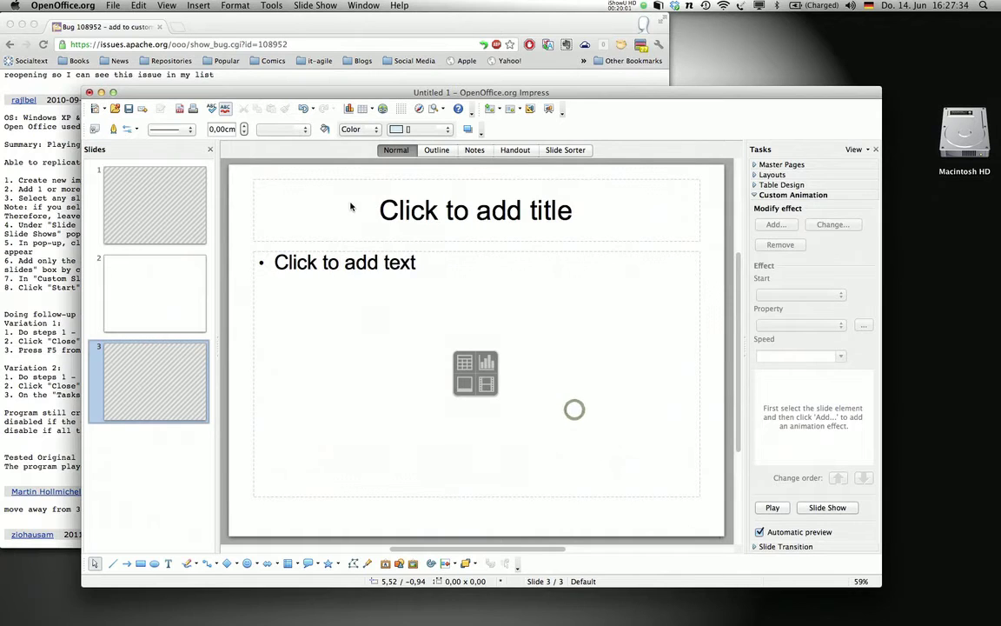
- Start the slide show with the "Comment 11 Replicatioj" custom show still enabled
click(311, 7)
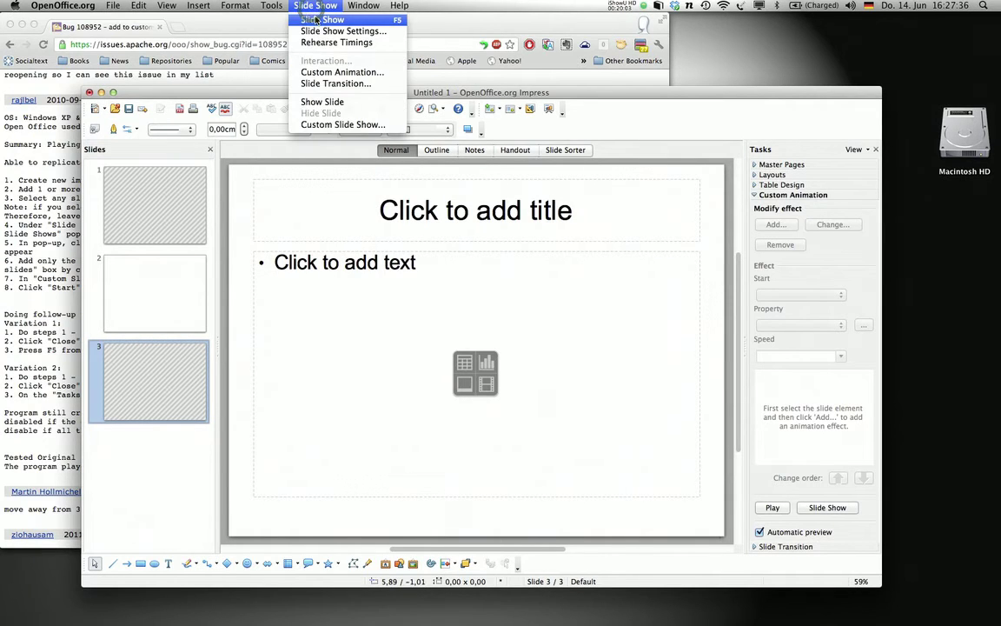
click(315, 7)
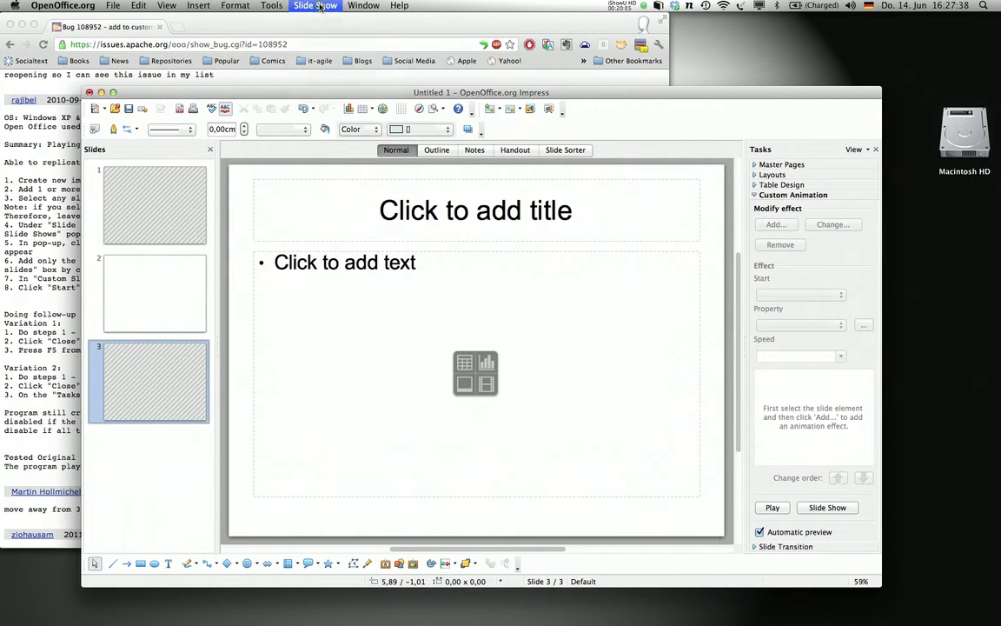
click(192, 445)
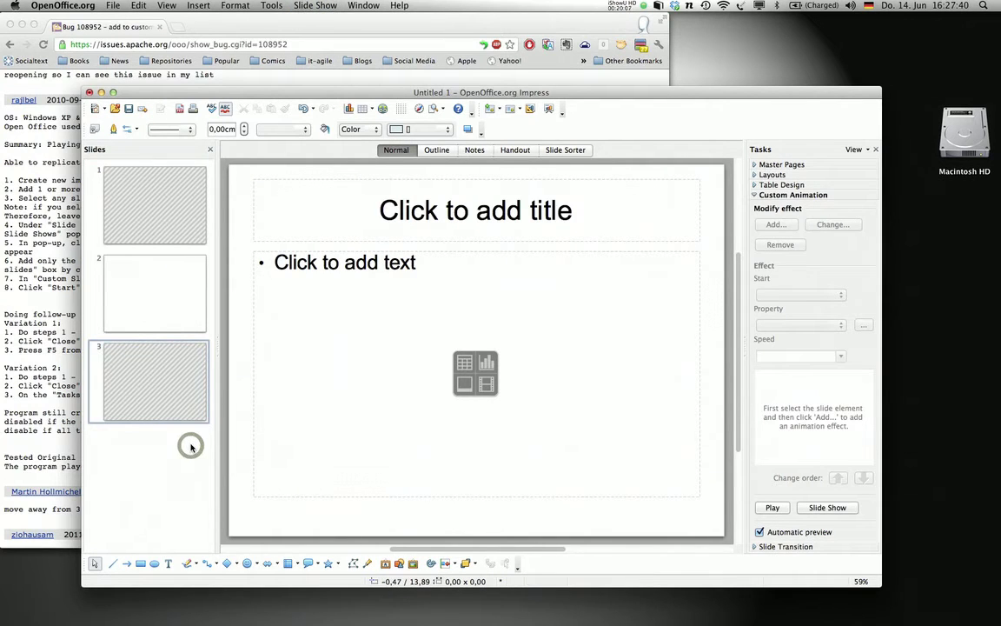
key(F5)
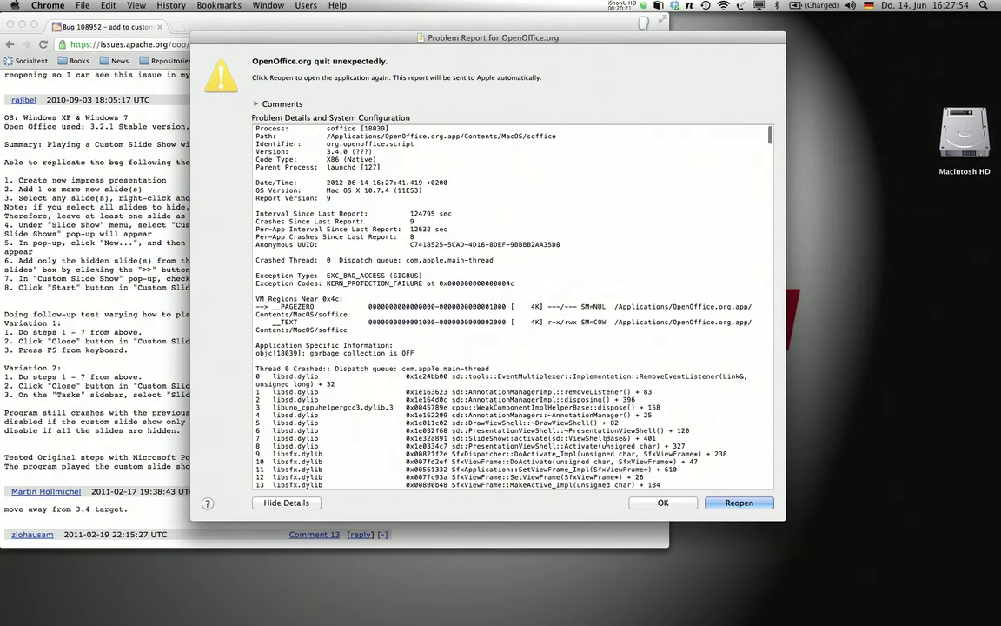
- Close the OpenOffice.org problem report and recover the Untitled 1 document
click(663, 501)
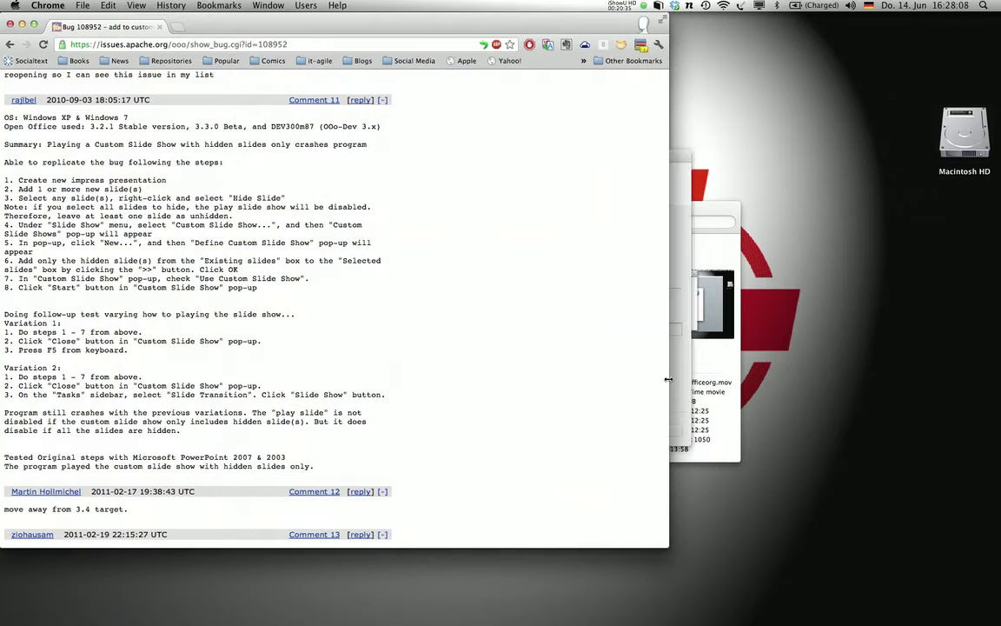
click(569, 430)
click(569, 431)
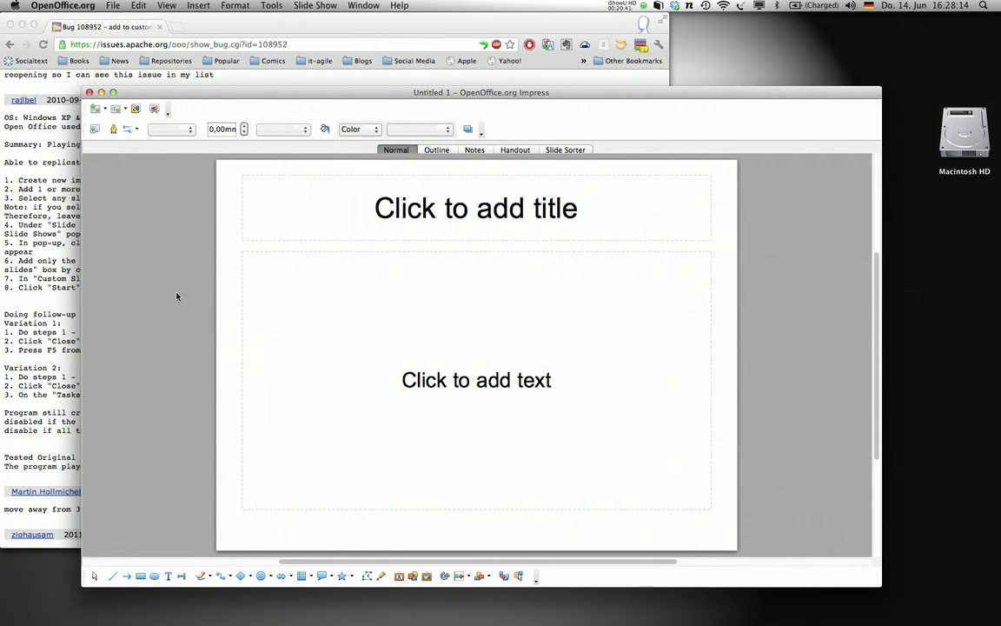
- Add a second slide to the recovered presentation and hide both slides
right_click(159, 323)
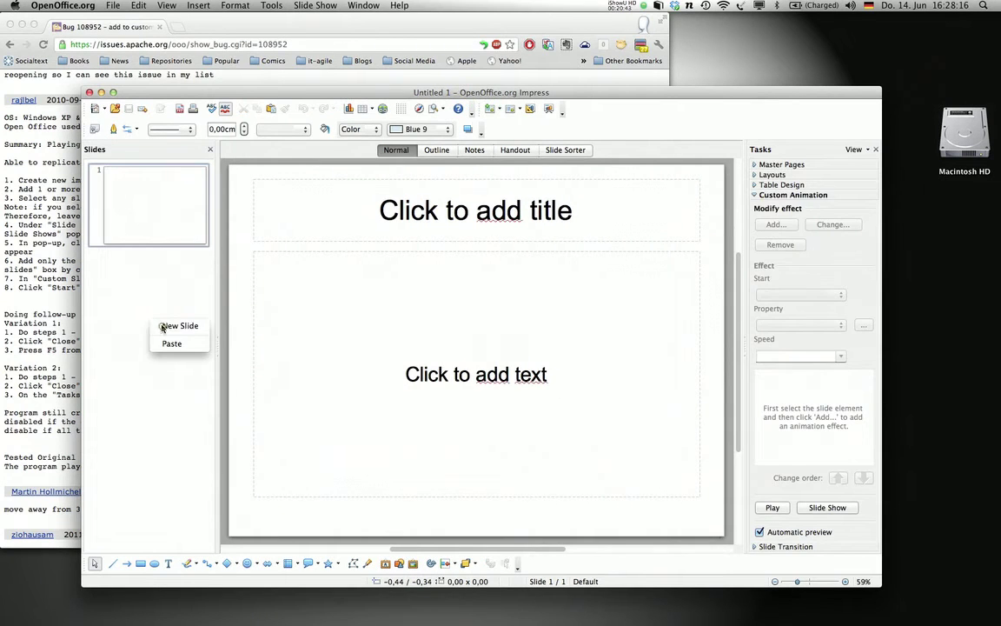
click(169, 326)
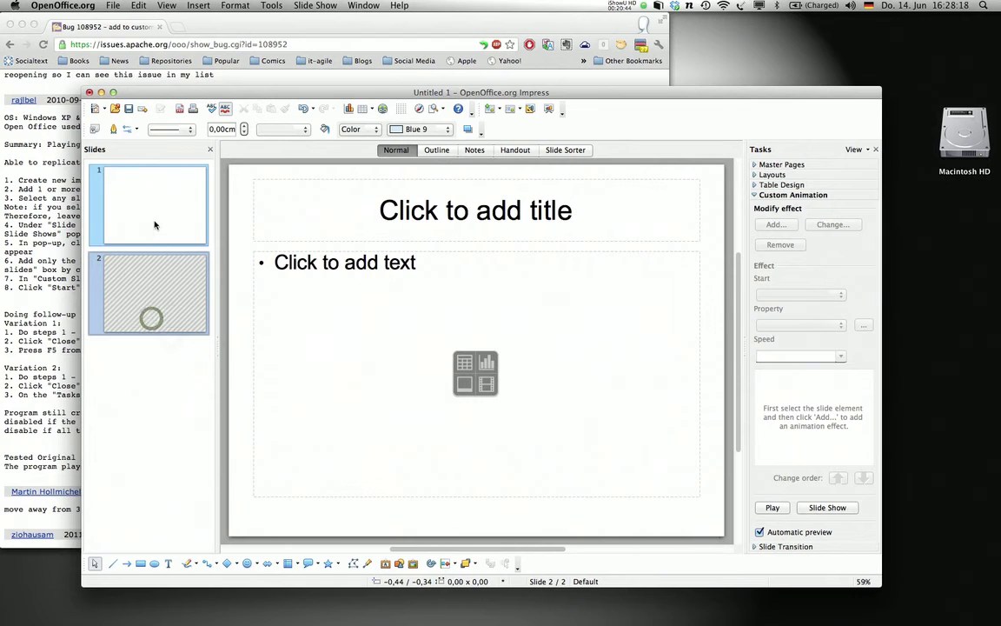
click(155, 228)
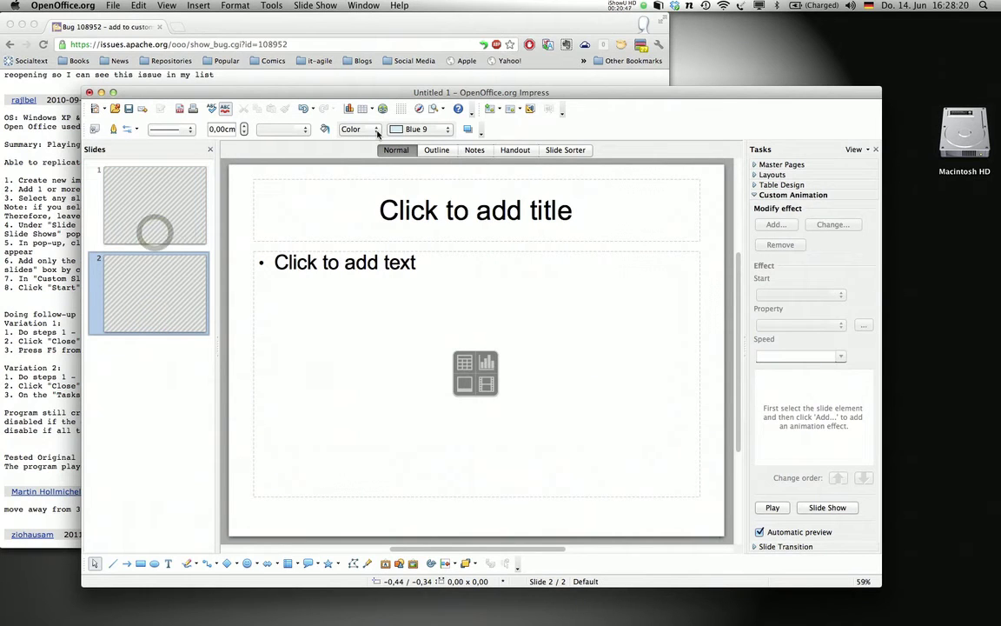
- Define a custom slide show named "Comment 11 Follow-Up Test" that contains only Slide 1
click(320, 7)
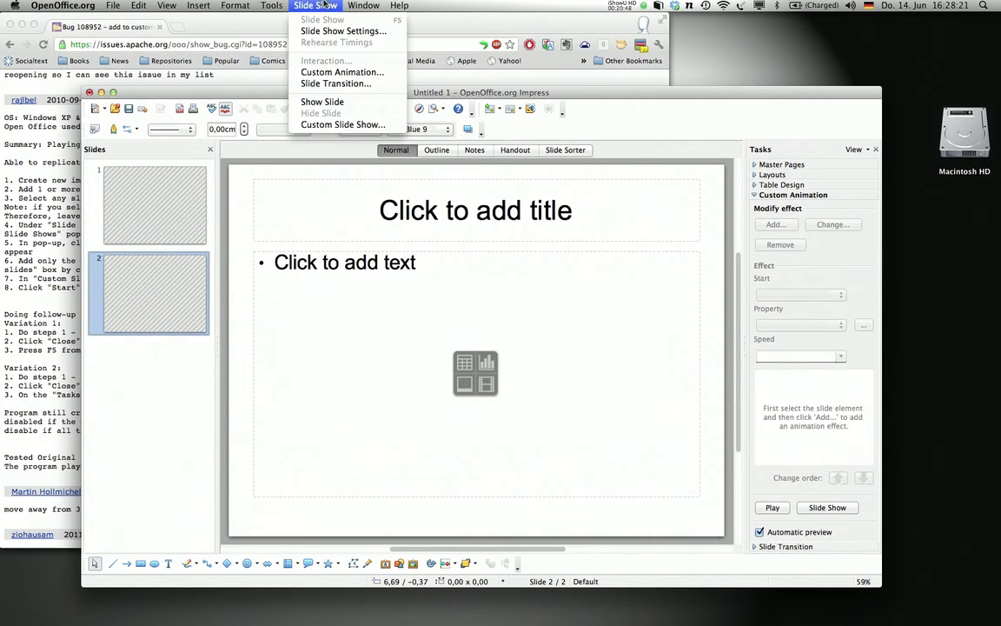
click(344, 124)
click(574, 279)
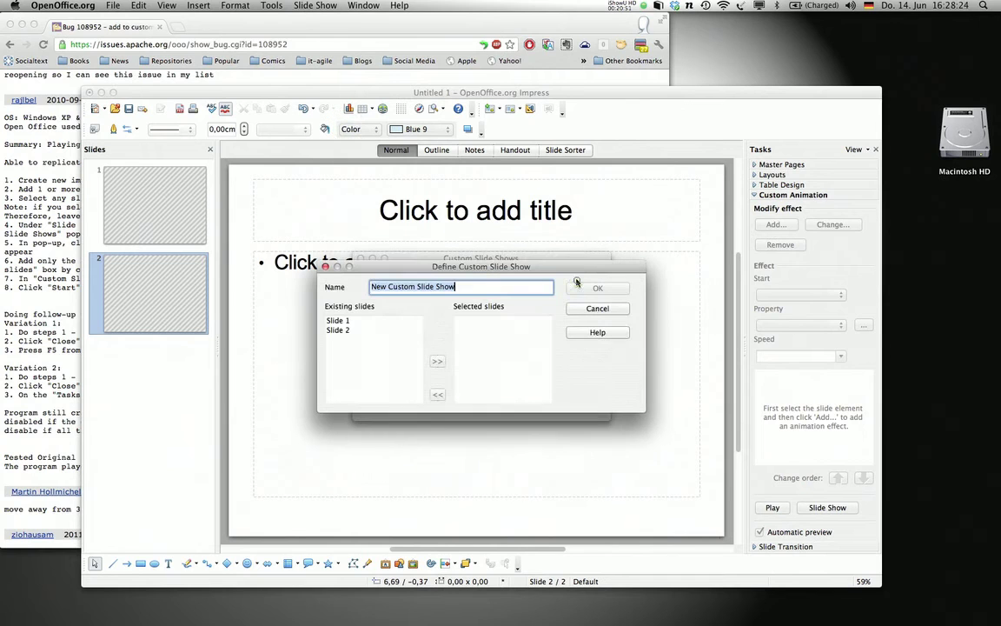
text(Comment 11 Follow-Up Te)
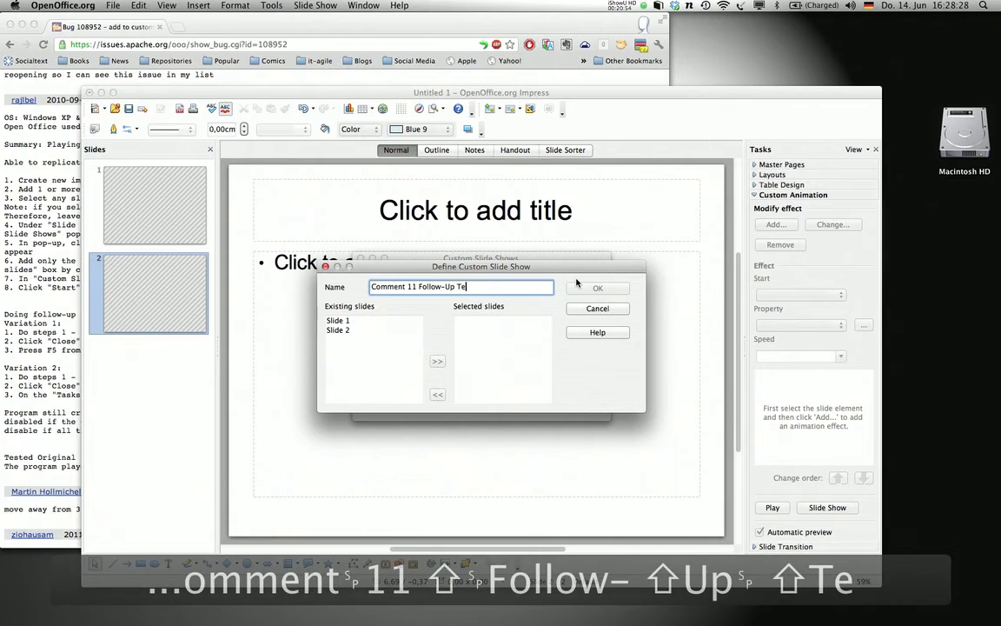
text(st)
click(339, 330)
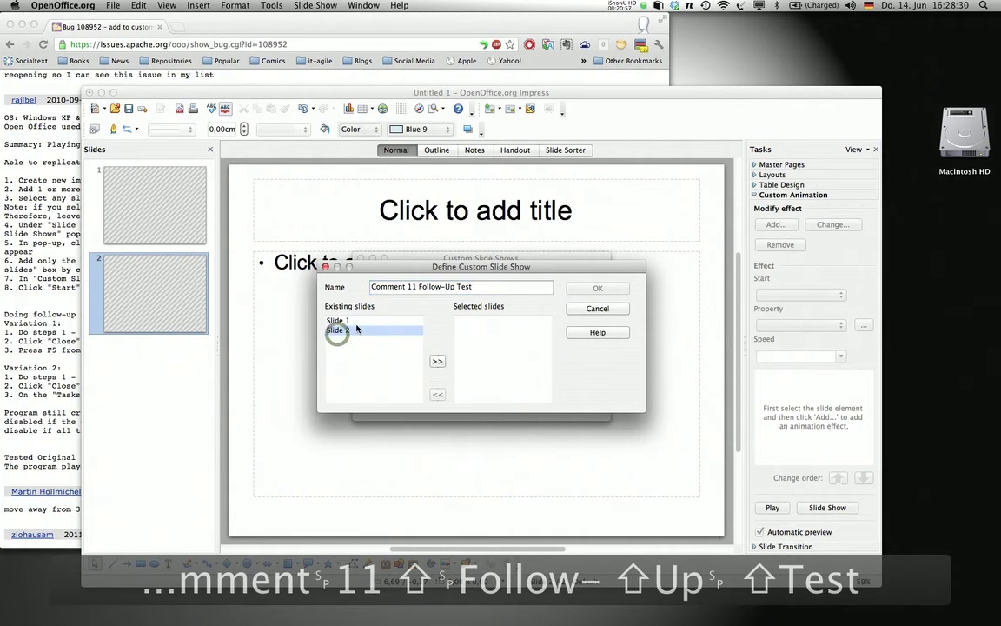
click(339, 321)
click(437, 362)
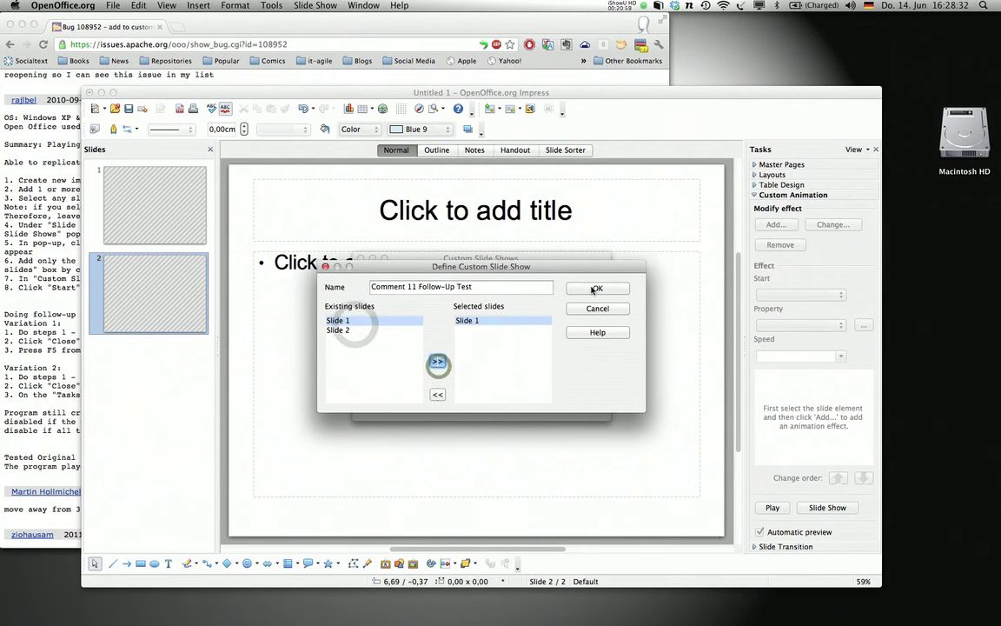
click(597, 287)
- Enable Use Custom Slide Show and try to start the "Comment 11 Follow-Up Test" show
click(365, 405)
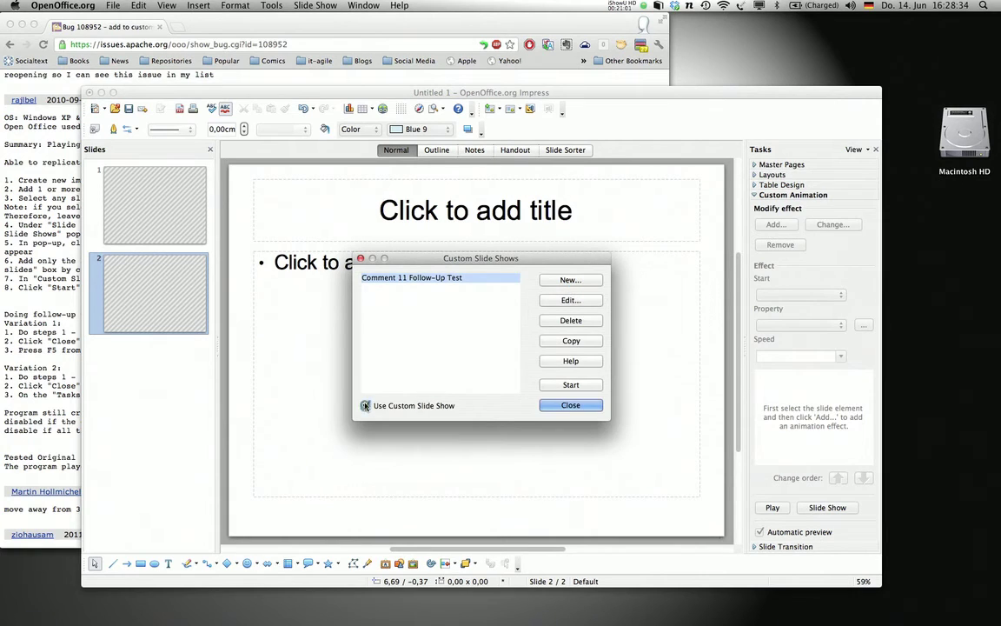
click(574, 390)
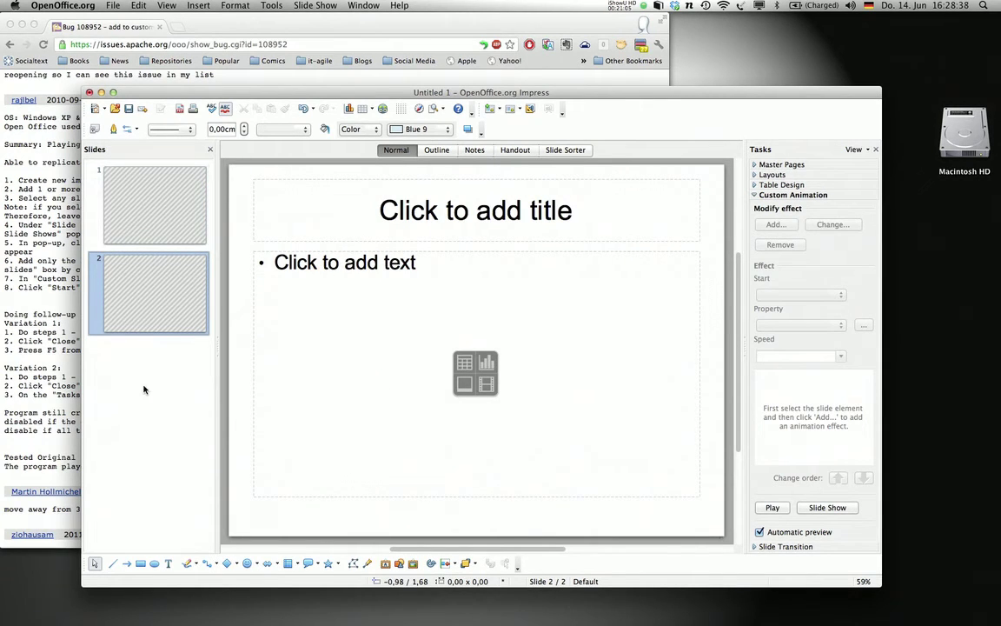
- Add an unhidden third slide and start the slide show with all three slides selected
right_click(128, 348)
click(153, 358)
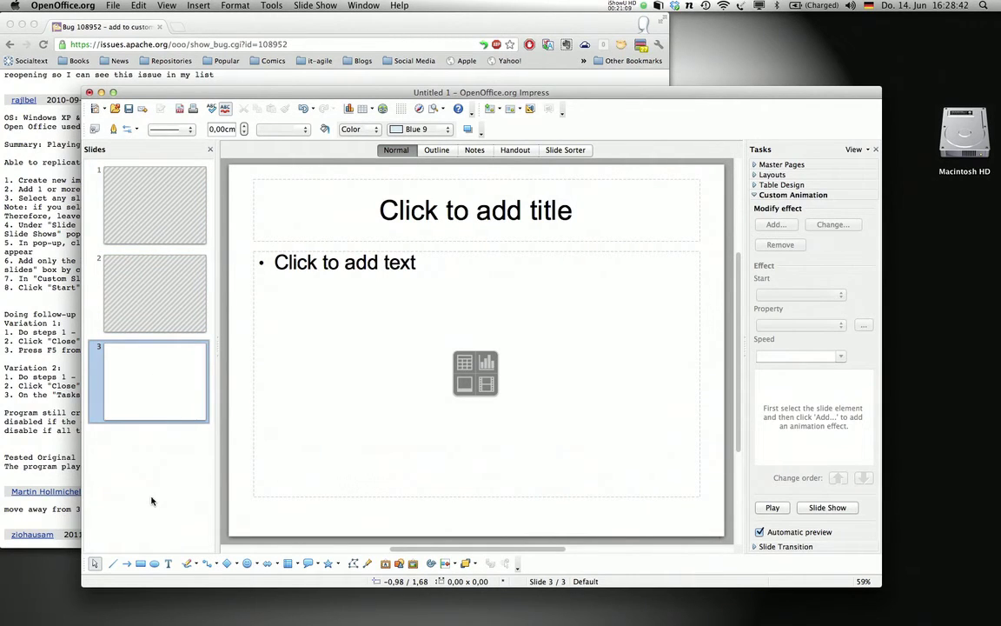
key(super+a)
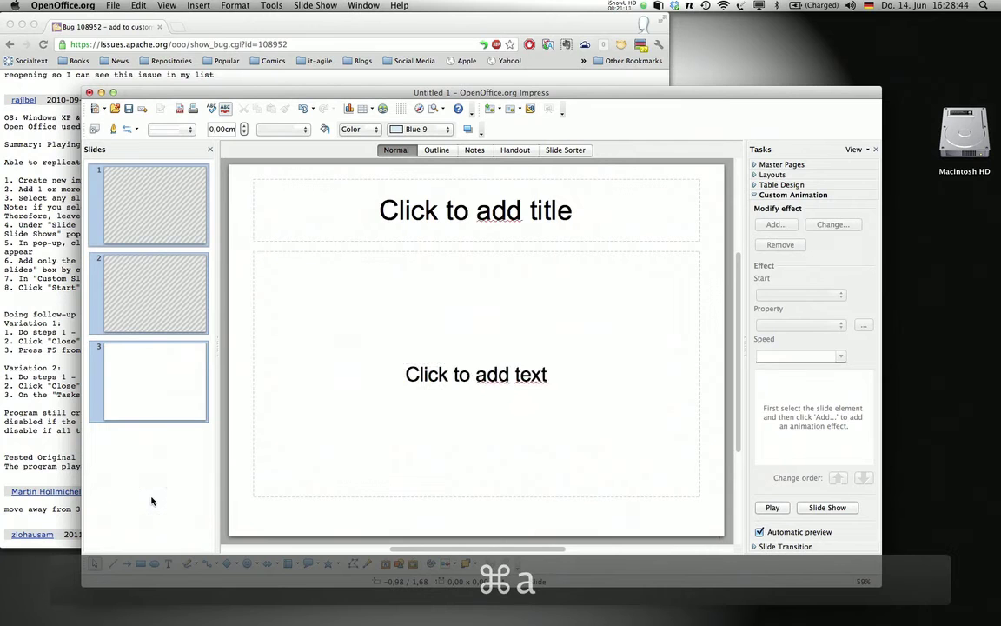
key(F5)
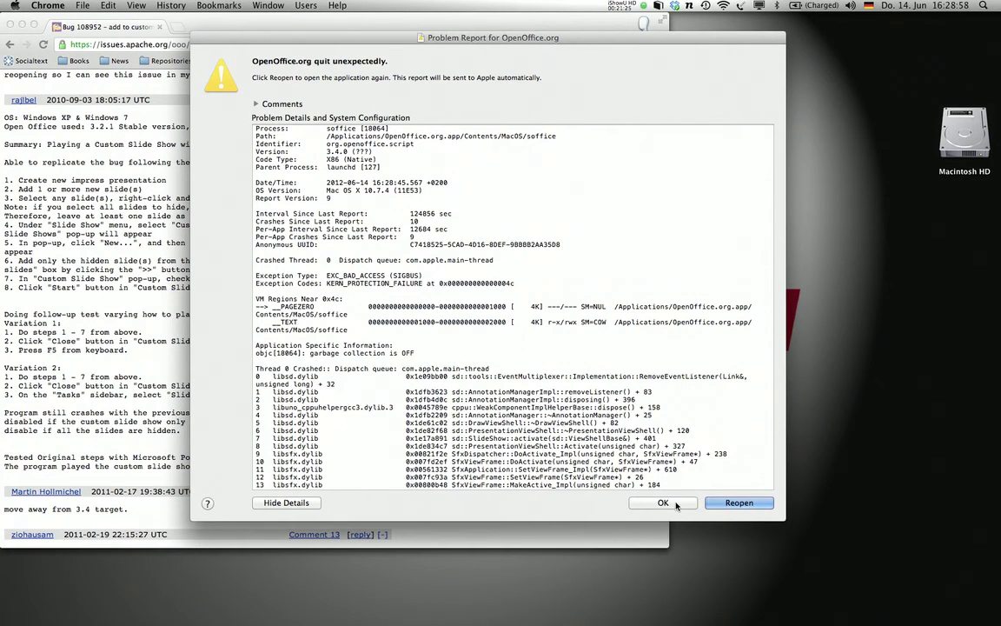
- Reopen OpenOffice.org from the problem report and run document recovery for Untitled 1
click(733, 507)
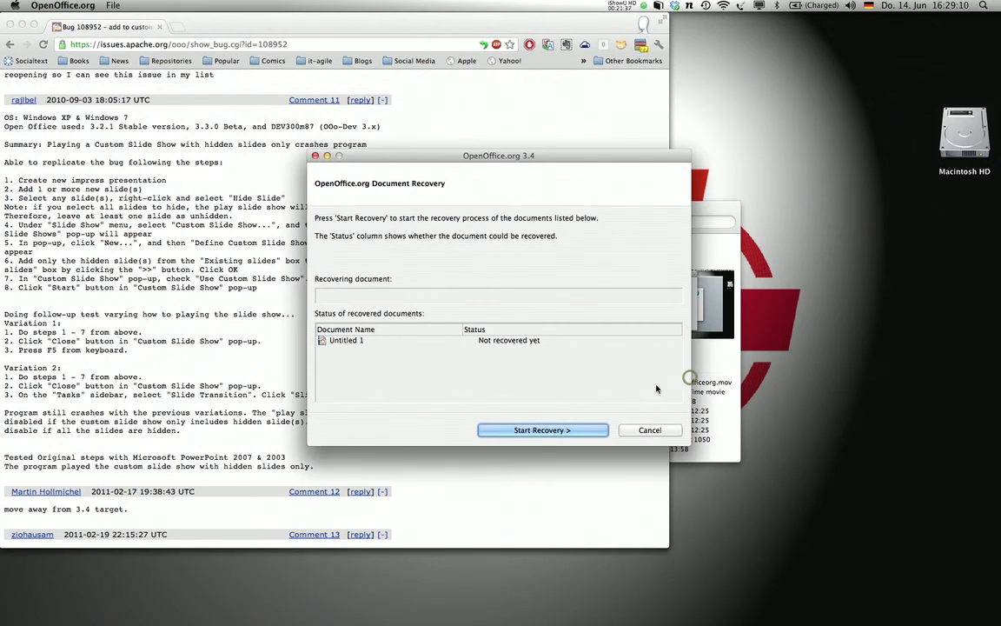
click(574, 430)
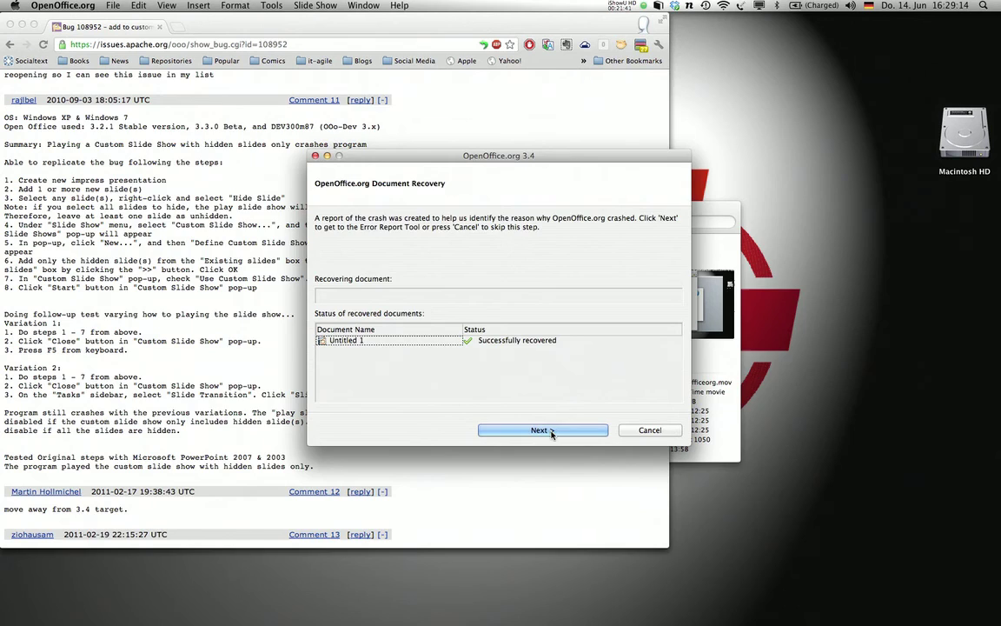
click(551, 429)
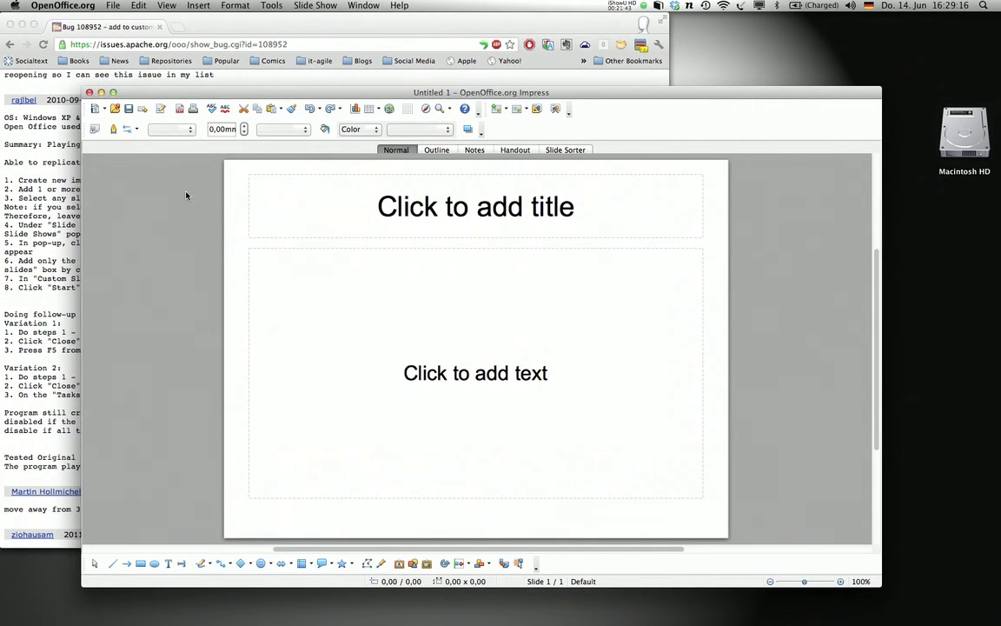